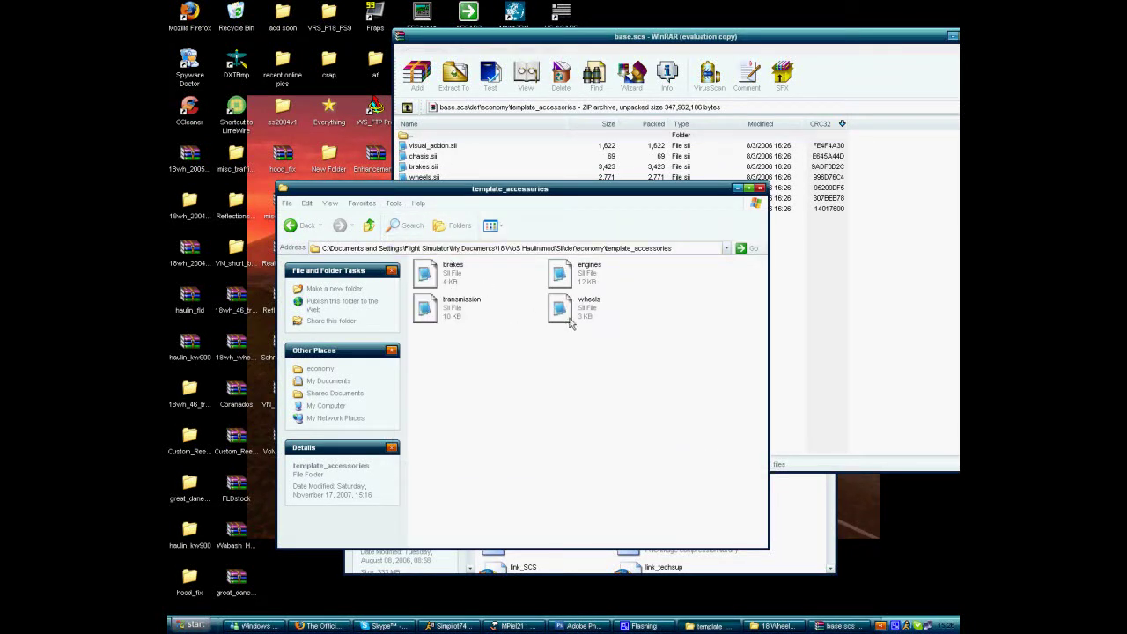
# Check the template_accessories files in base.scs, and return through the mod folder to its SII folder
pyautogui.click(616, 37)
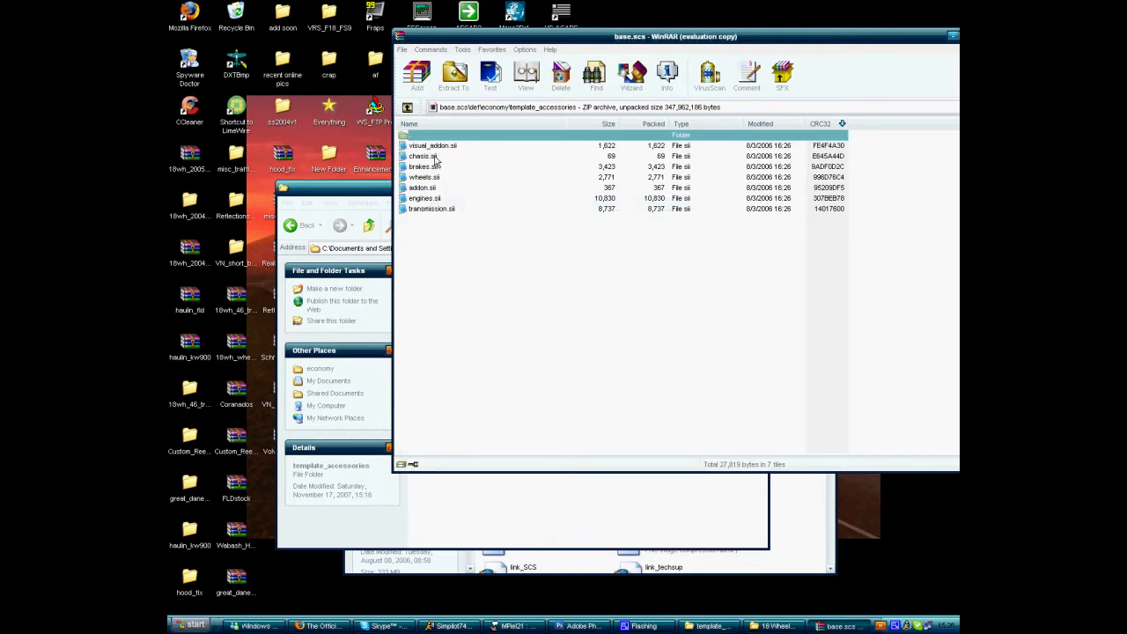
pyautogui.click(503, 515)
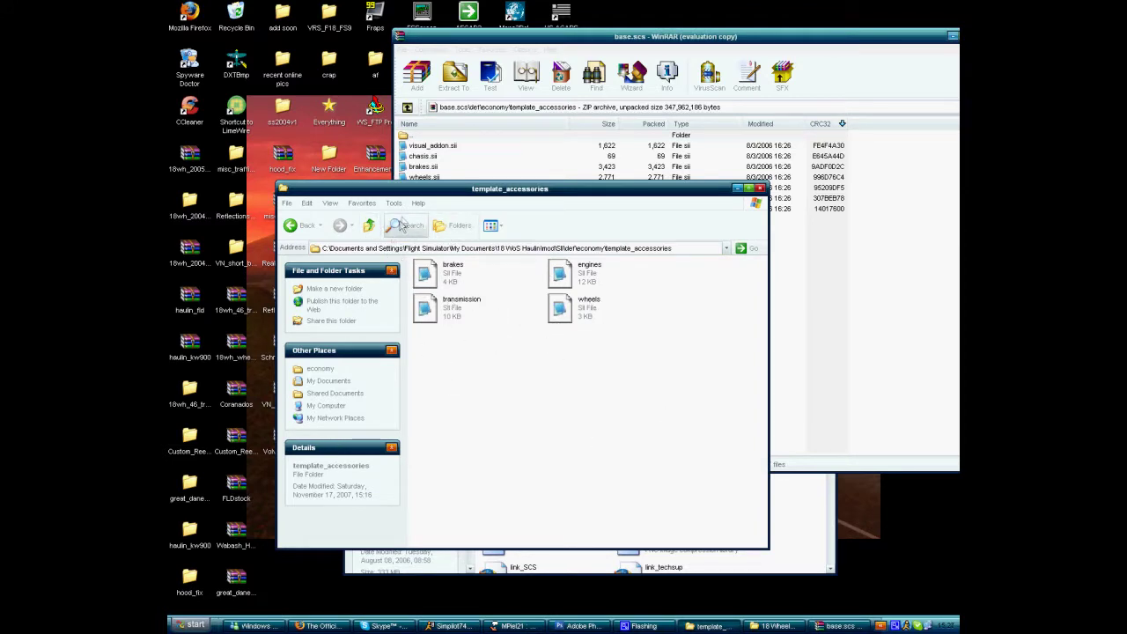
pyautogui.click(376, 235)
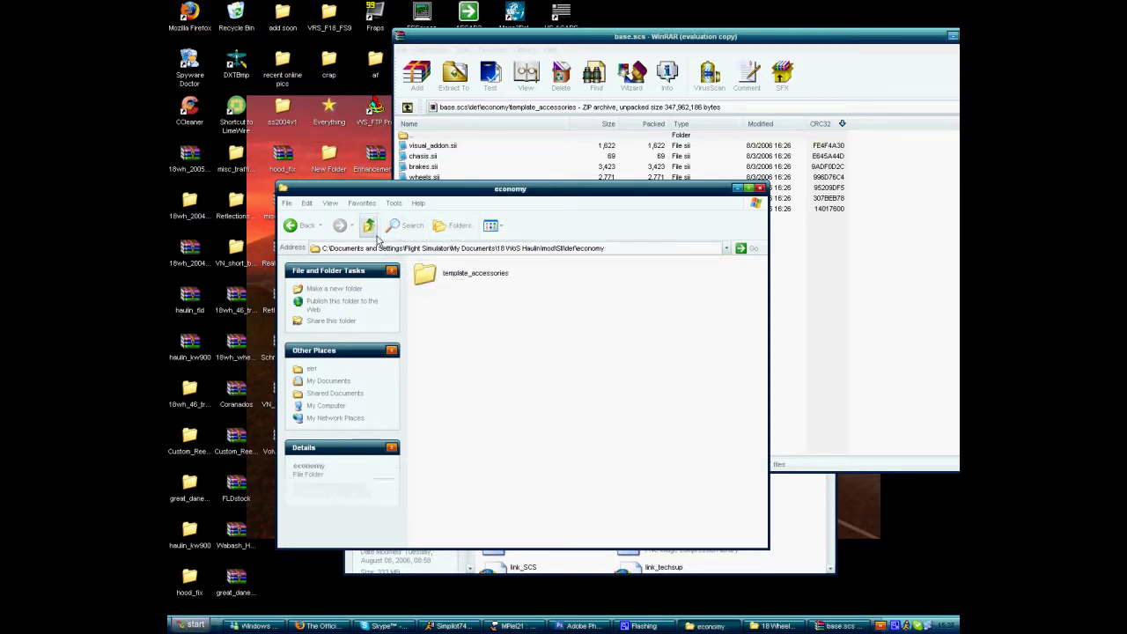
pyautogui.click(376, 236)
pyautogui.click(370, 227)
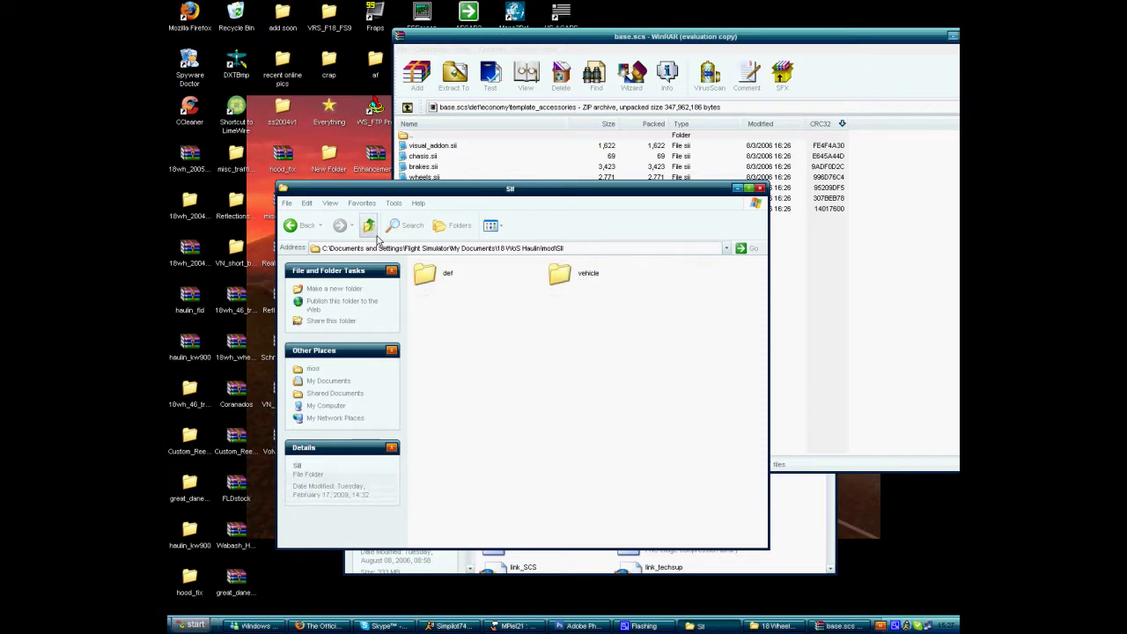
pyautogui.click(369, 228)
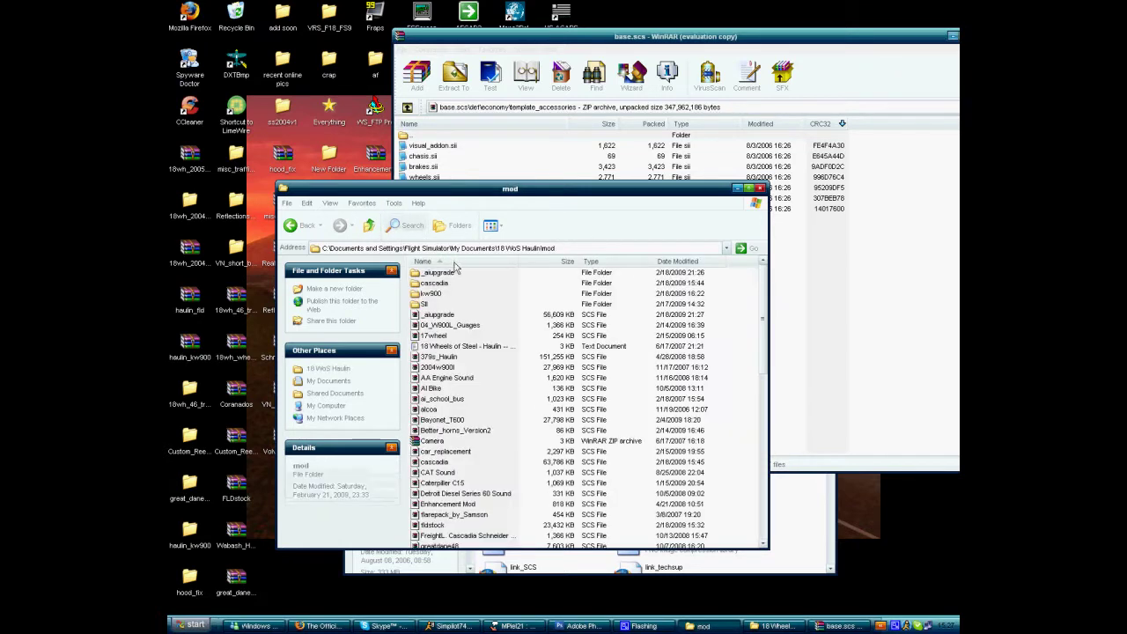
pyautogui.doubleClick(426, 304)
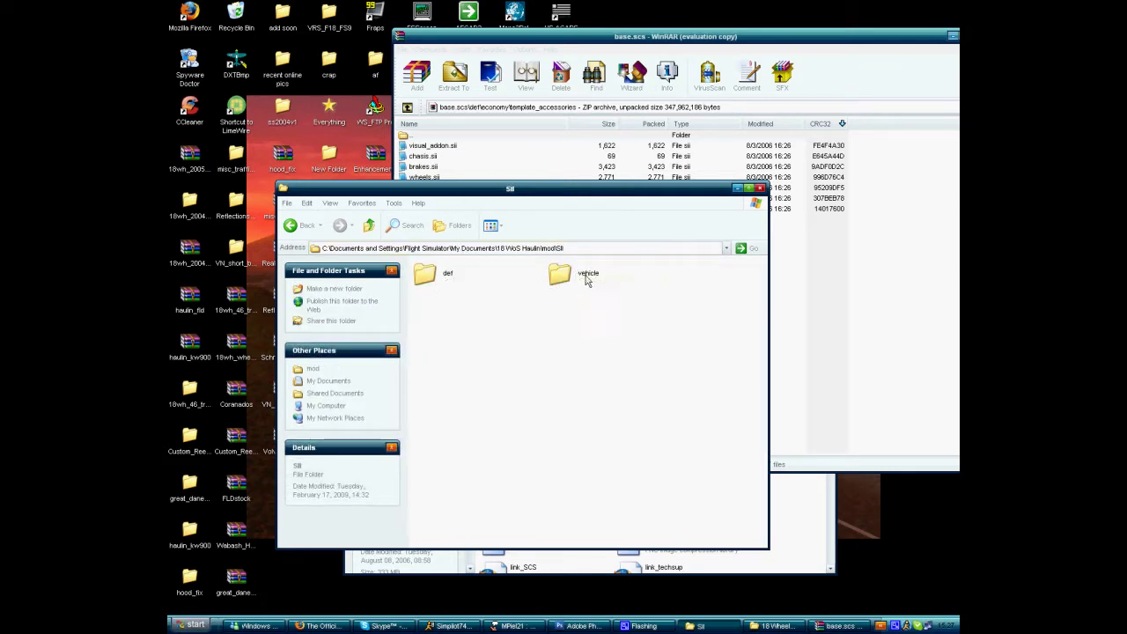
# Look through the SII def folder, viewing the files in camera and in economy\template_accessories
pyautogui.doubleClick(431, 280)
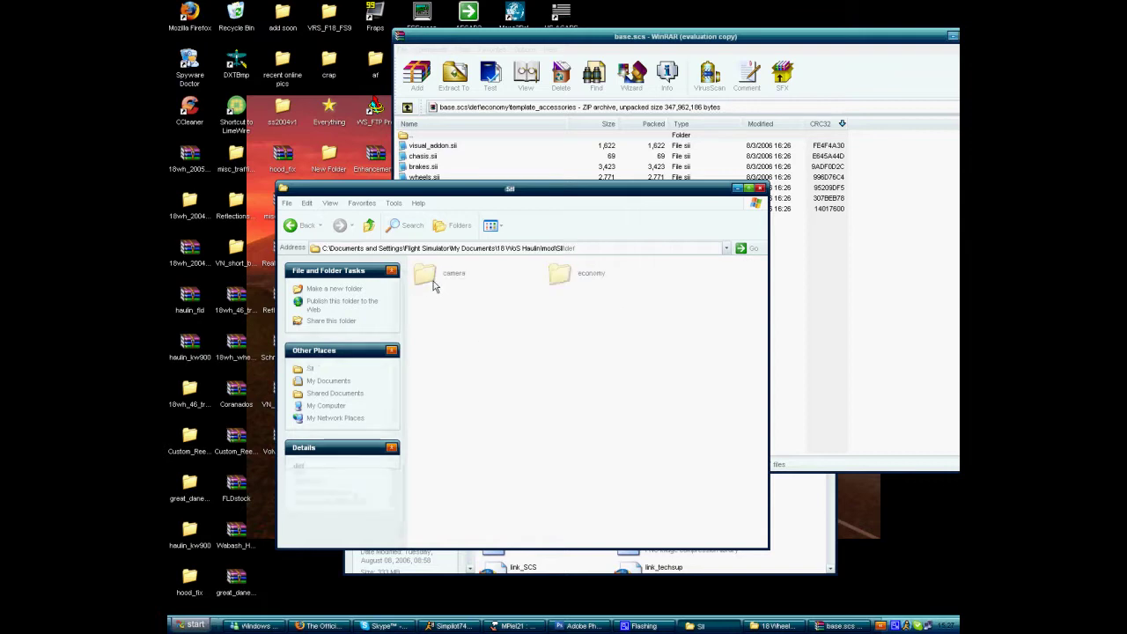
pyautogui.doubleClick(427, 280)
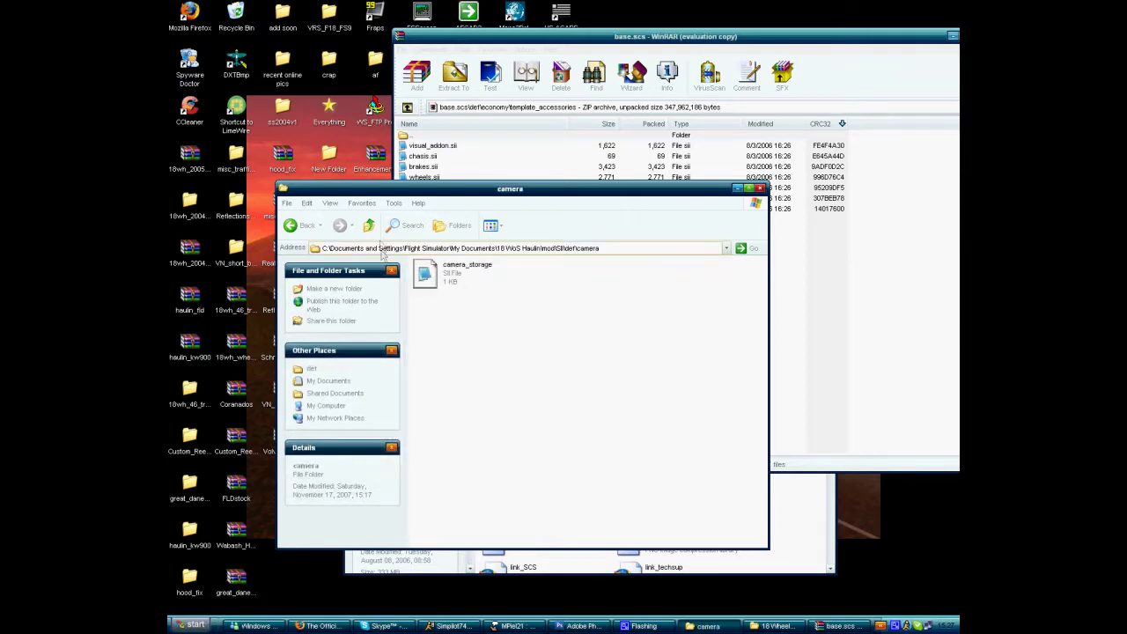
pyautogui.click(369, 225)
pyautogui.click(576, 280)
pyautogui.doubleClick(577, 280)
pyautogui.doubleClick(493, 282)
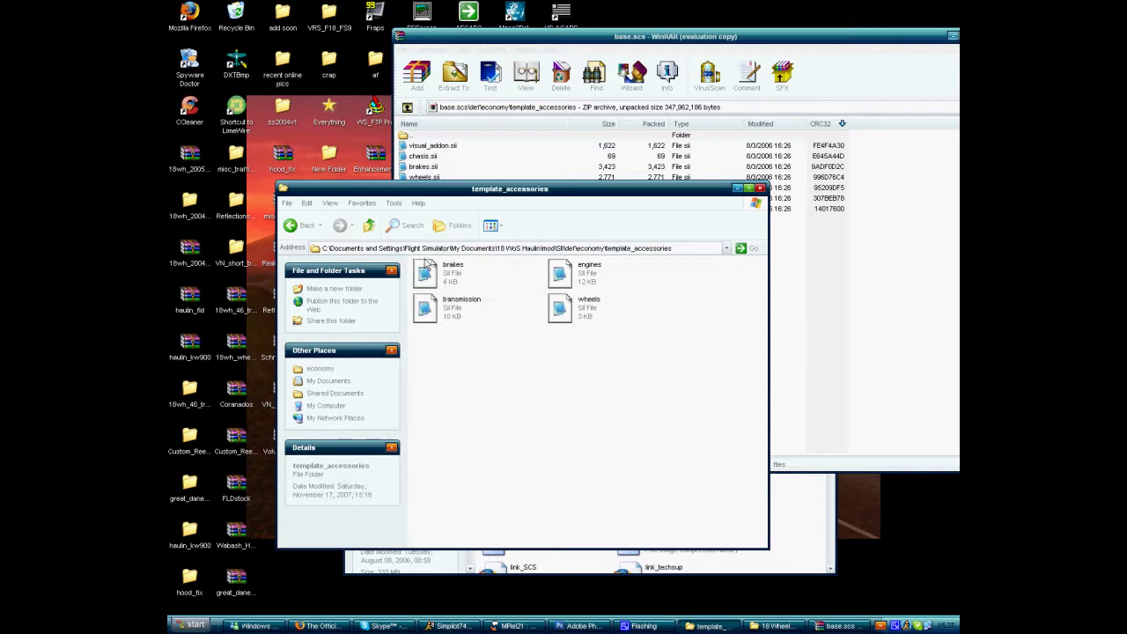
# Return to the SII folder and view the subfolders of its vehicle folder
pyautogui.click(370, 226)
pyautogui.click(370, 226)
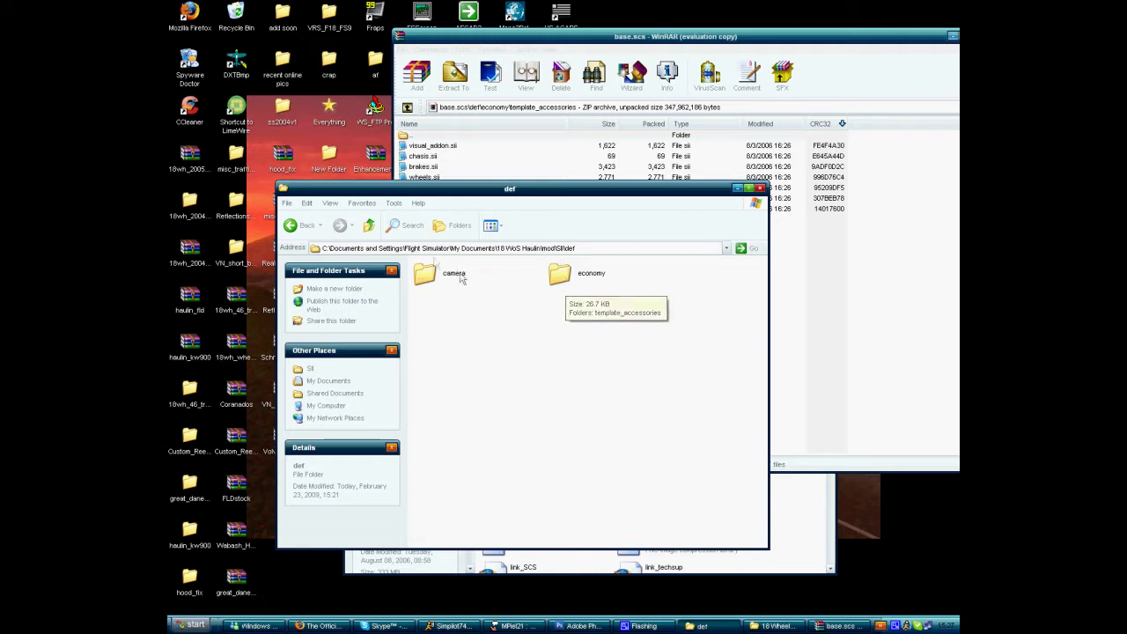
pyautogui.click(368, 225)
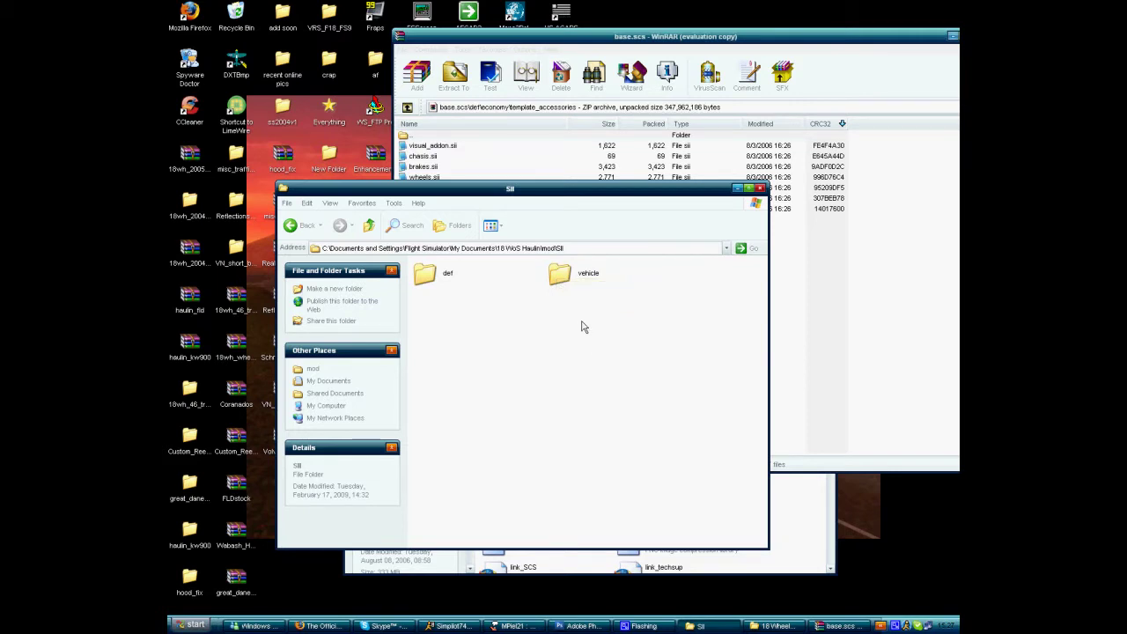
pyautogui.doubleClick(565, 285)
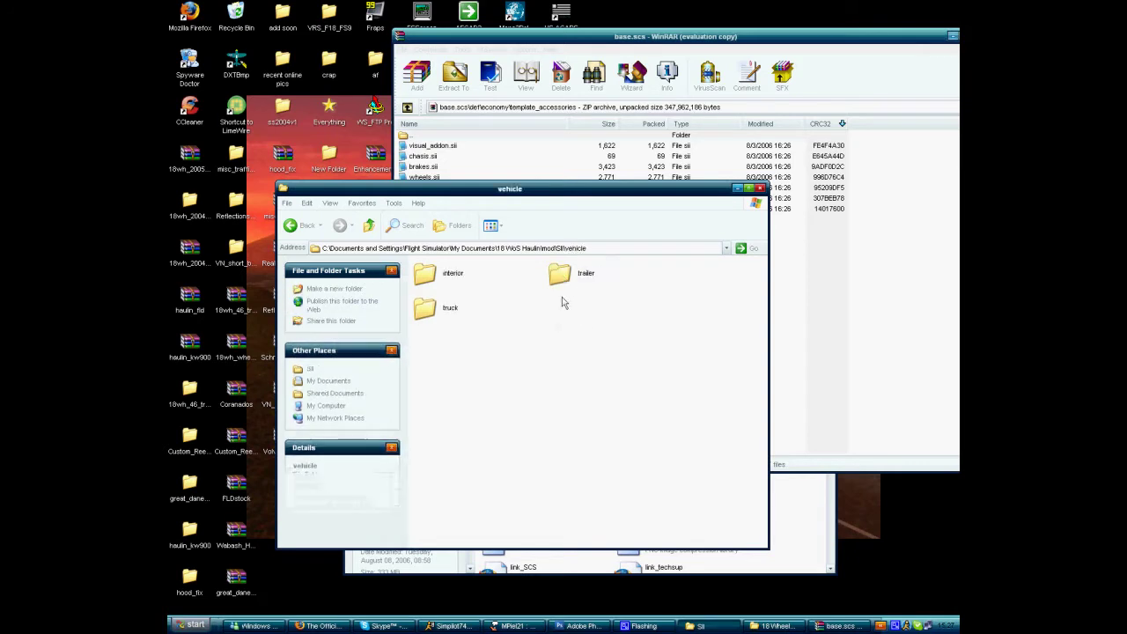
pyautogui.click(366, 225)
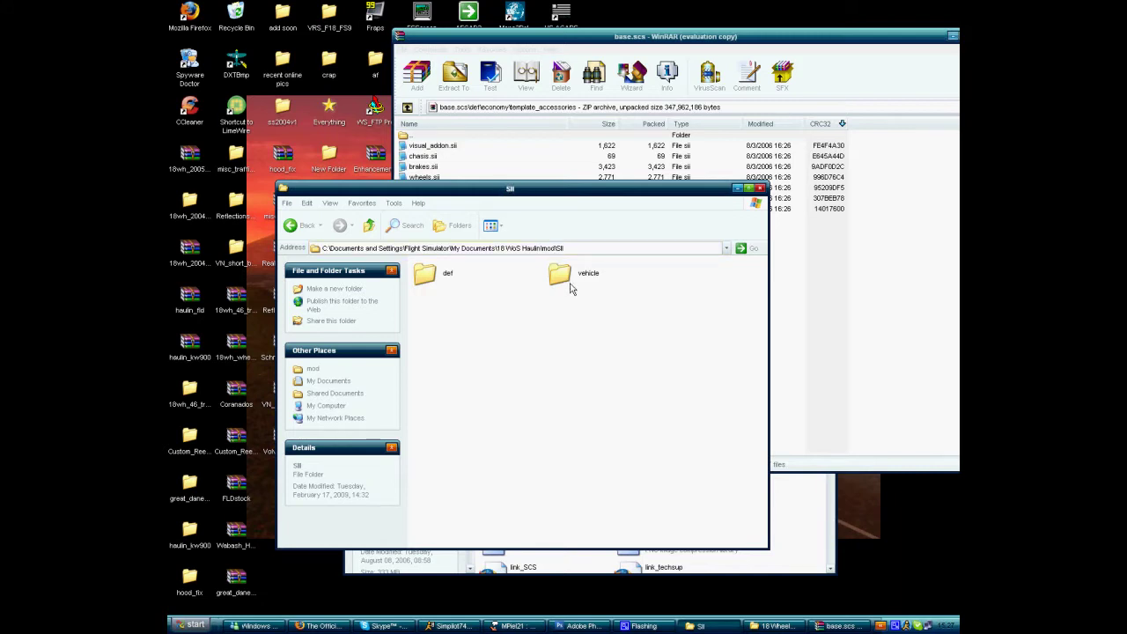
pyautogui.moveTo(569, 286)
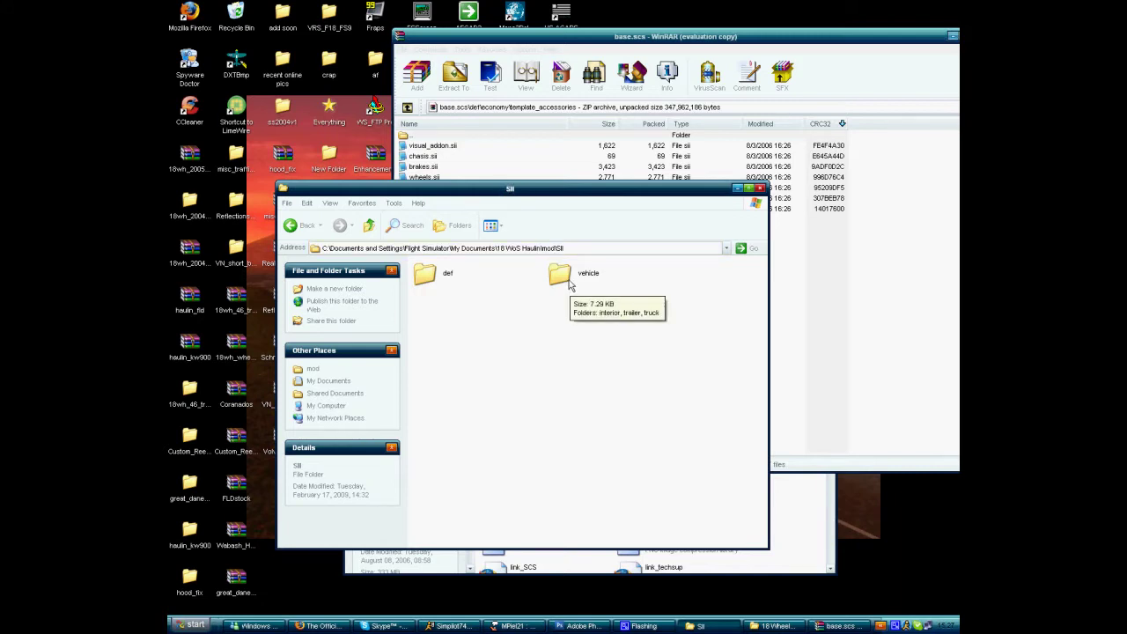
pyautogui.doubleClick(568, 286)
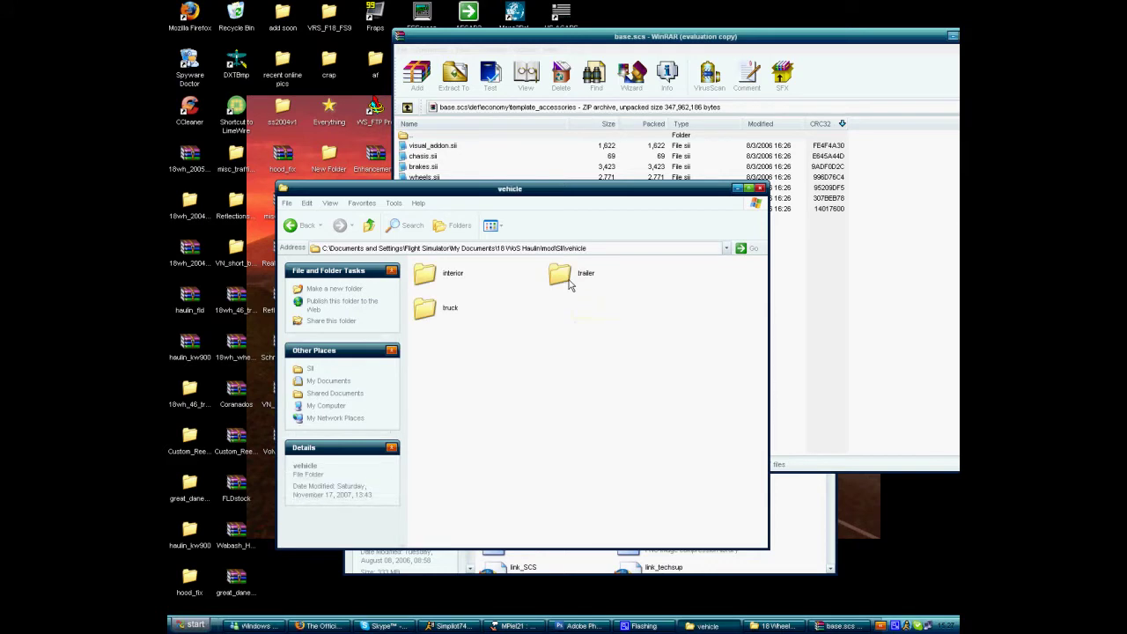
# Switch to the base.scs archive, go up to its root and open its vehicle folder
pyautogui.moveTo(569, 286)
pyautogui.click(547, 41)
pyautogui.doubleClick(421, 137)
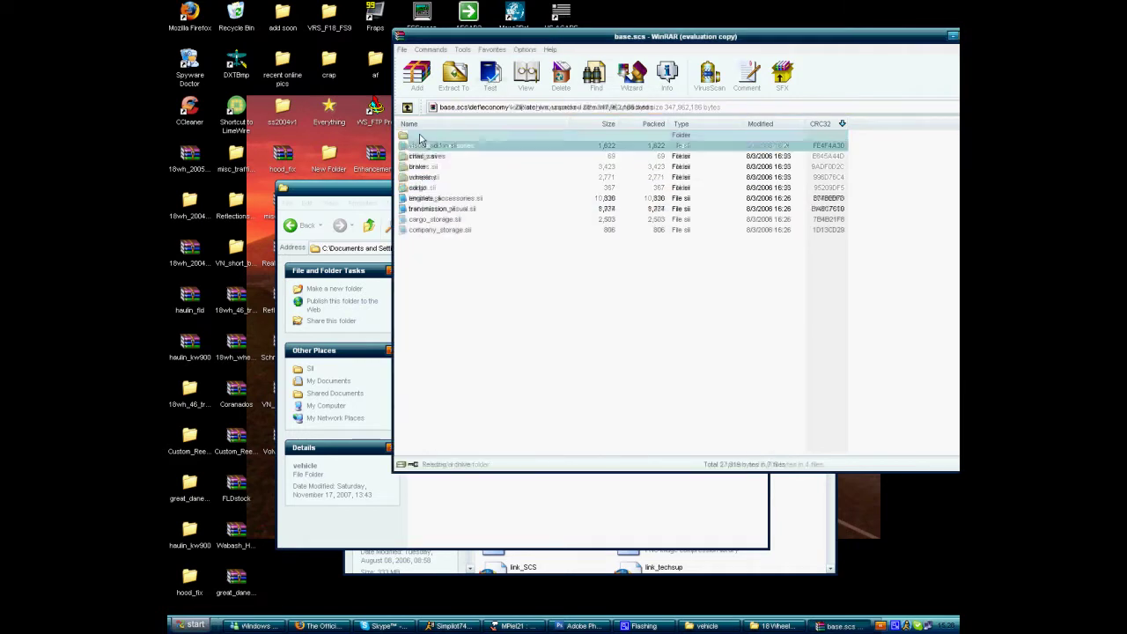
pyautogui.doubleClick(419, 137)
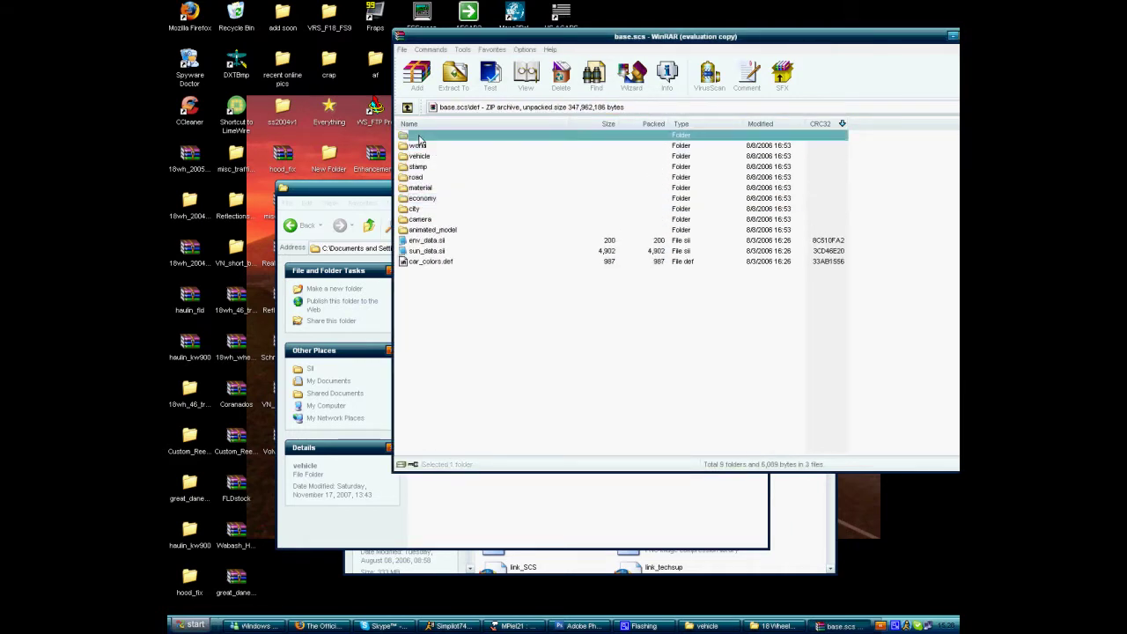
pyautogui.doubleClick(419, 138)
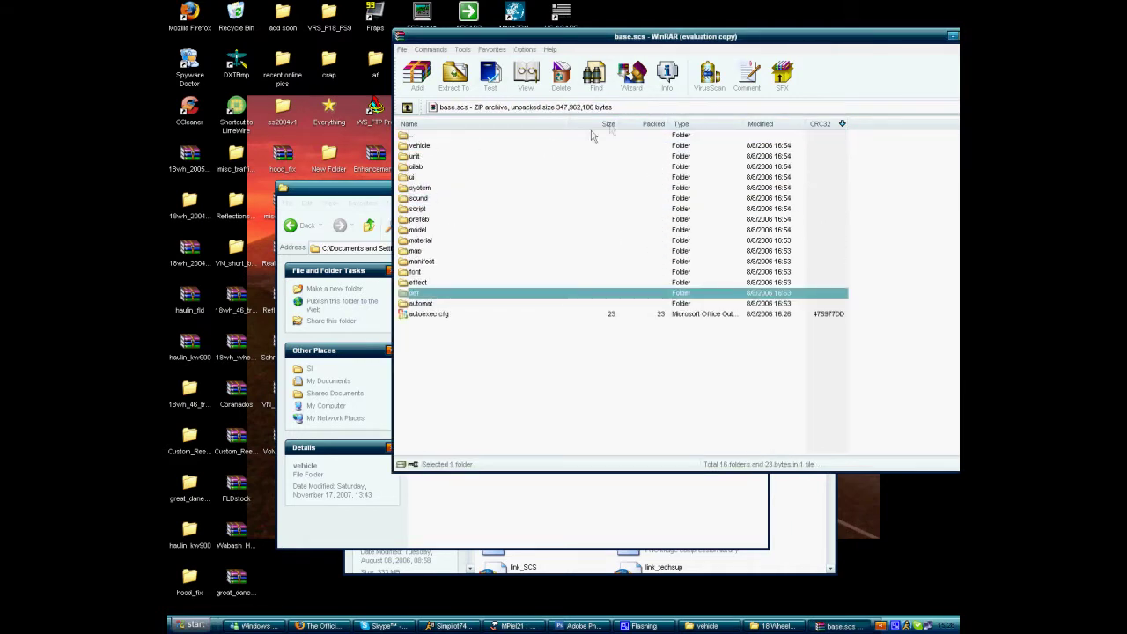
pyautogui.click(424, 149)
pyautogui.doubleClick(424, 147)
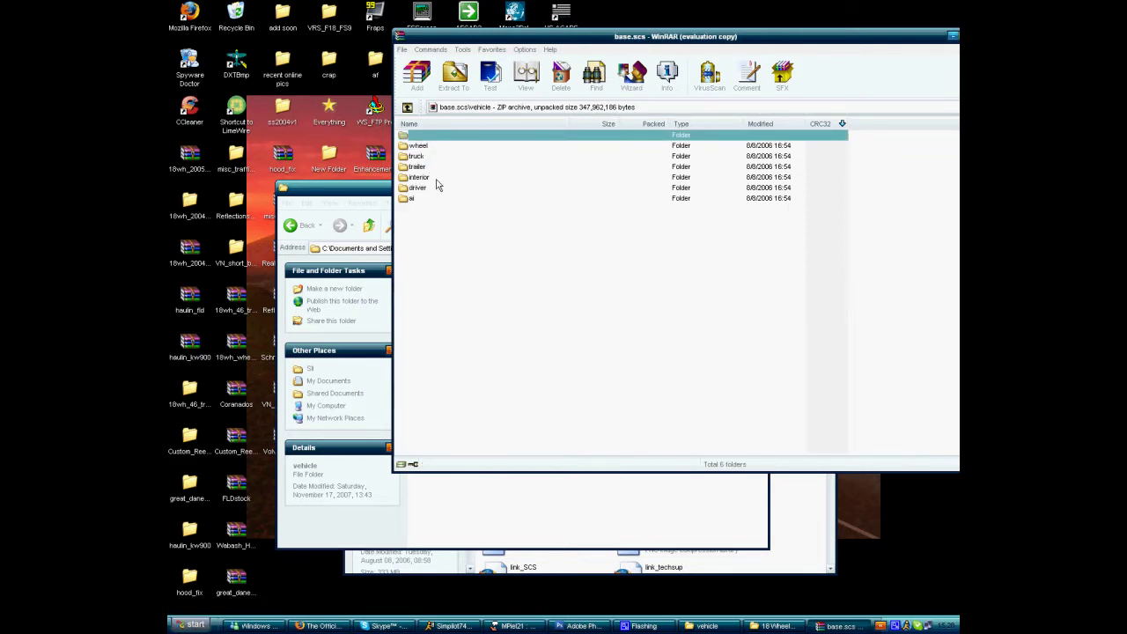
# Bring the mod's vehicle folder window forward and move it lower, clear of the archive's folder list
pyautogui.click(363, 205)
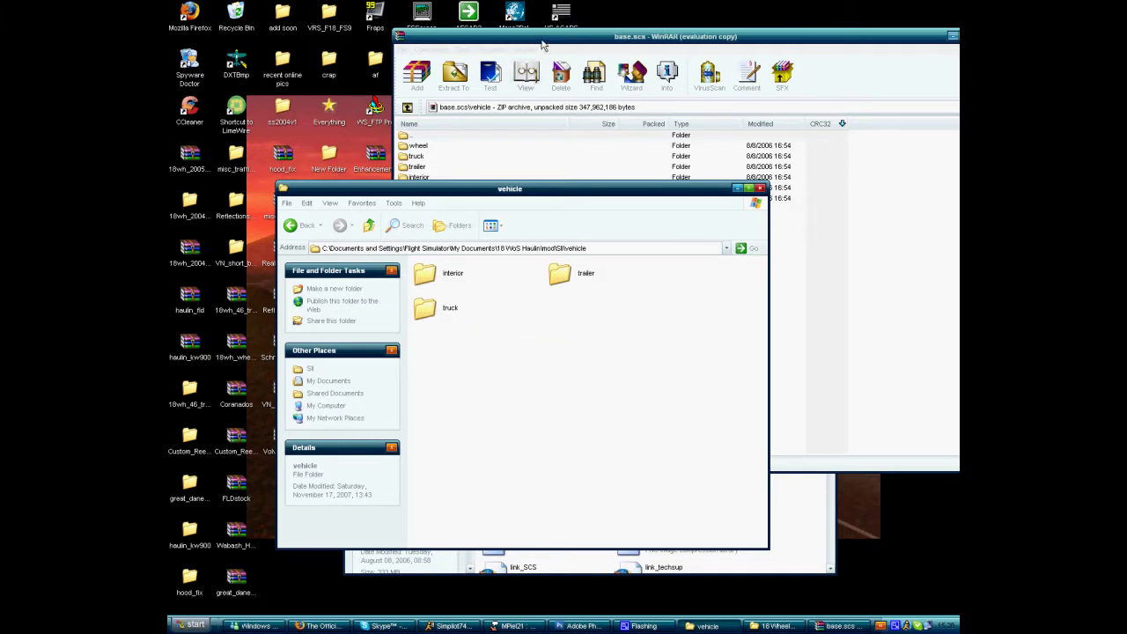
pyautogui.rightClick(523, 390)
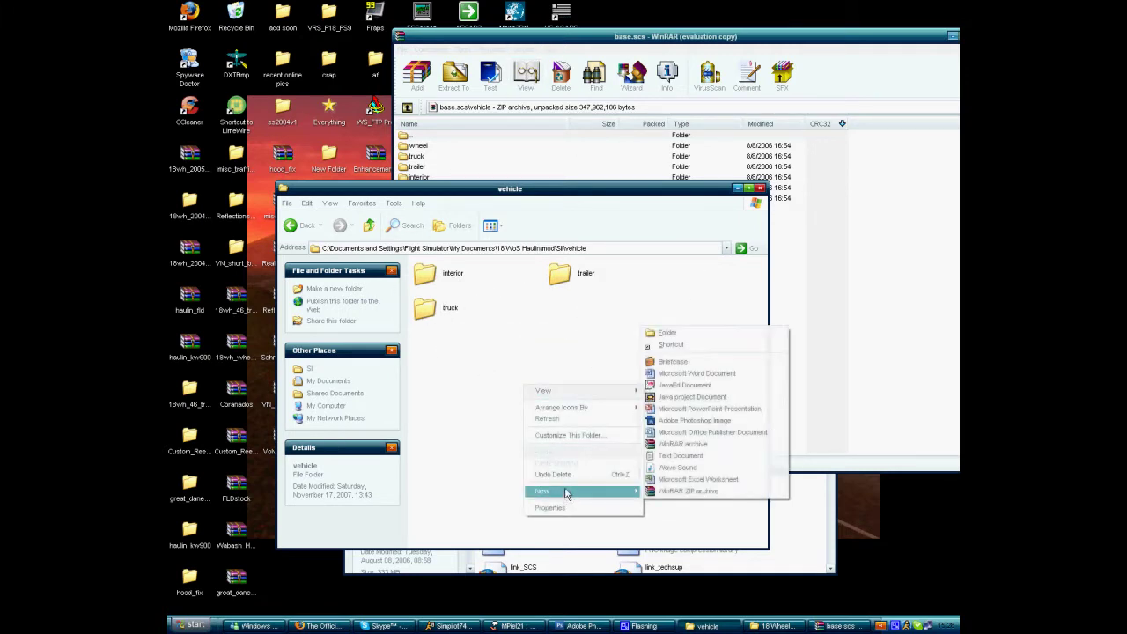
pyautogui.click(526, 317)
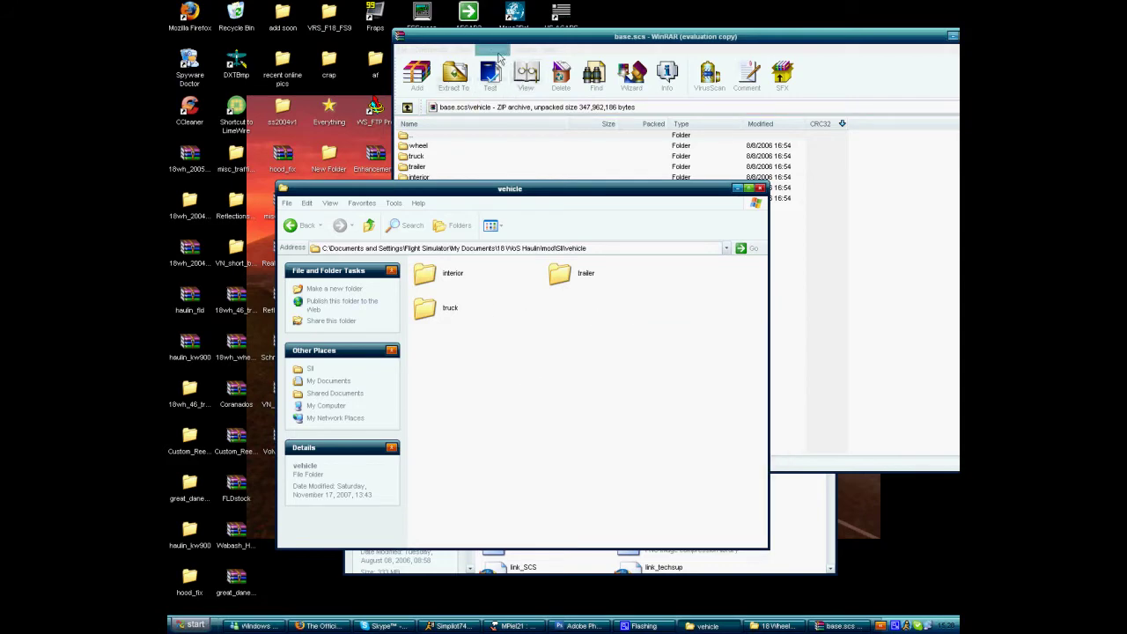
pyautogui.moveTo(471, 194); pyautogui.dragTo(461, 230)
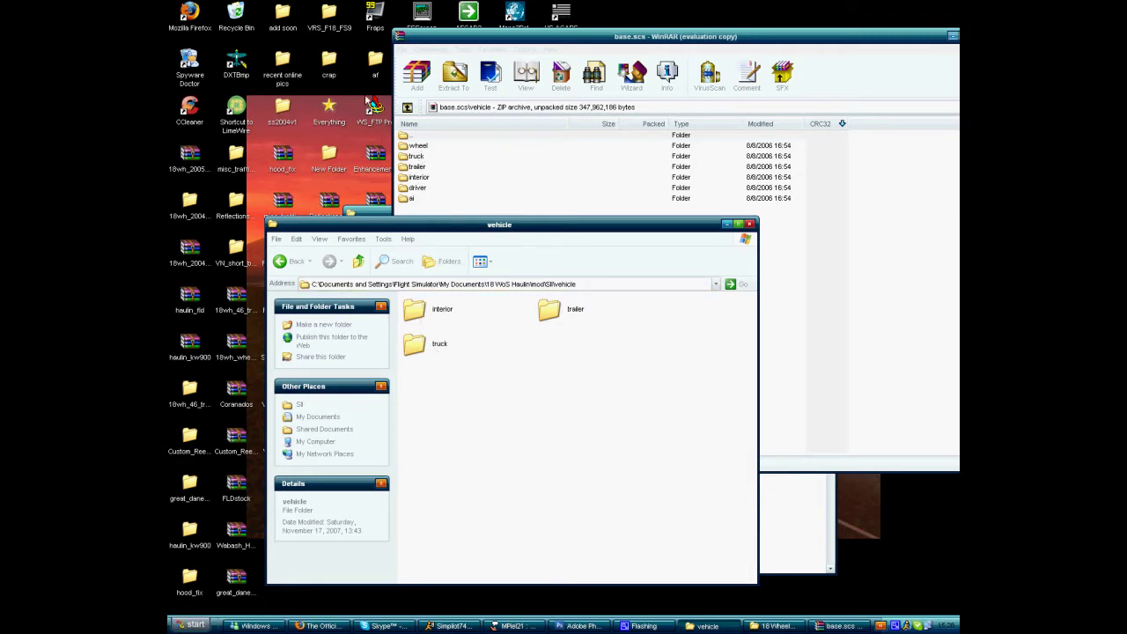
# Compare the interior_storage file in the mod's interior folder with the archive's interior folder, returning both to vehicle
pyautogui.doubleClick(415, 308)
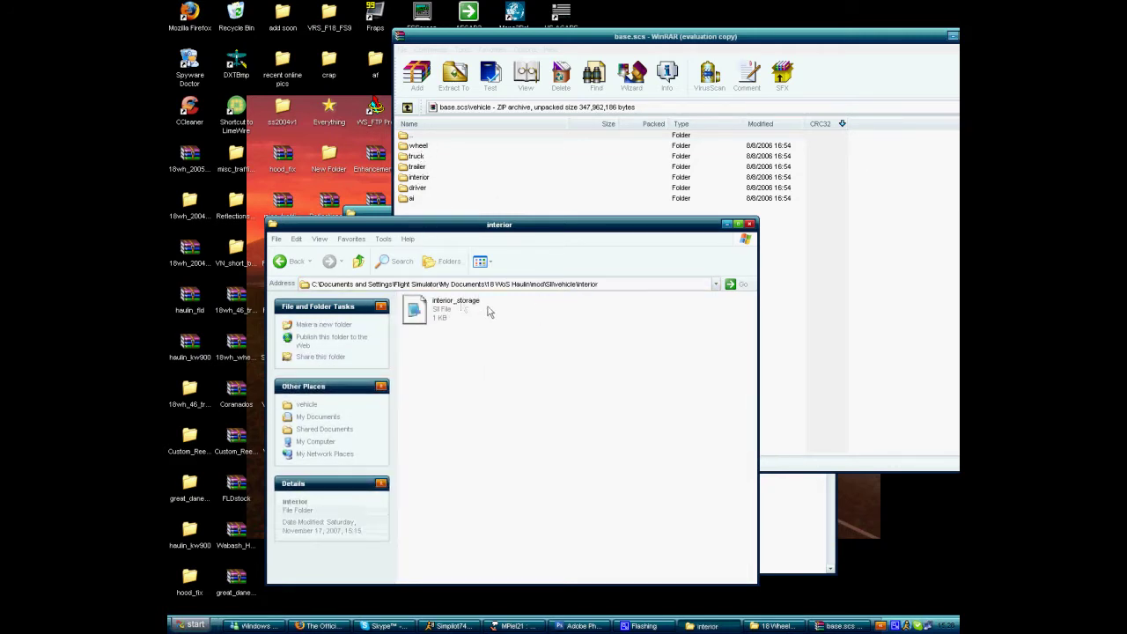
pyautogui.click(358, 261)
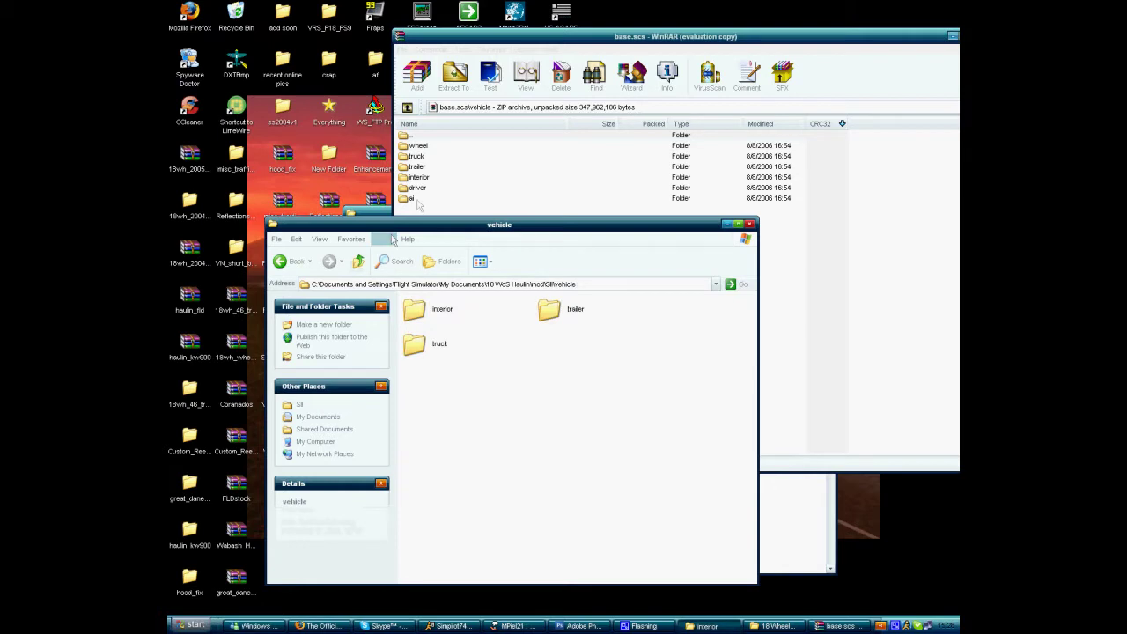
pyautogui.doubleClick(419, 176)
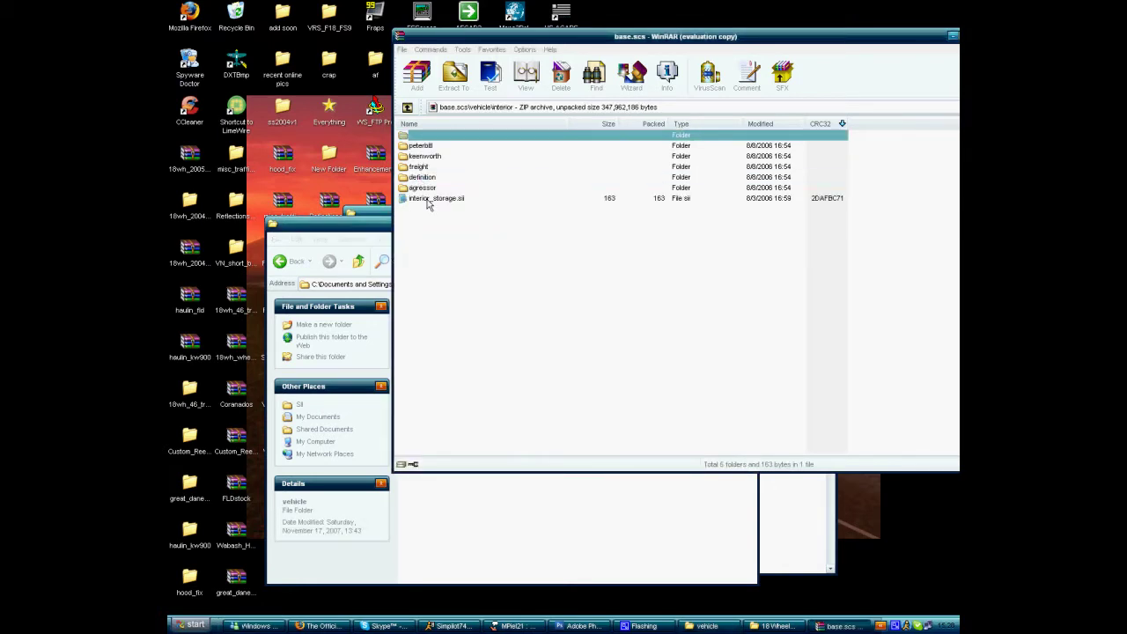
pyautogui.click(428, 200)
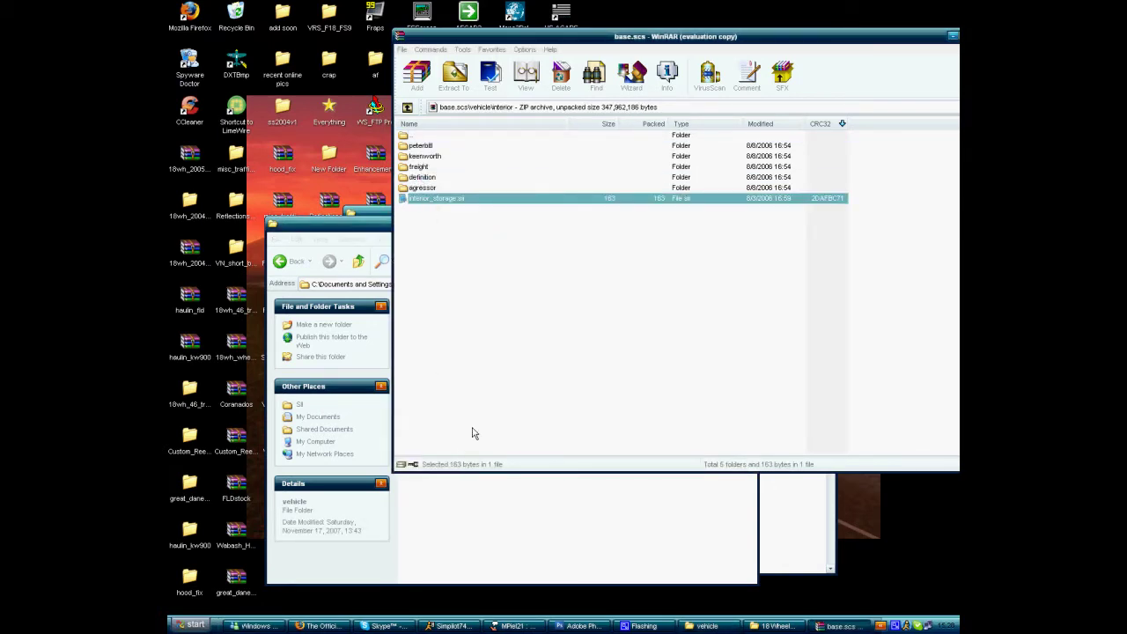
pyautogui.click(387, 230)
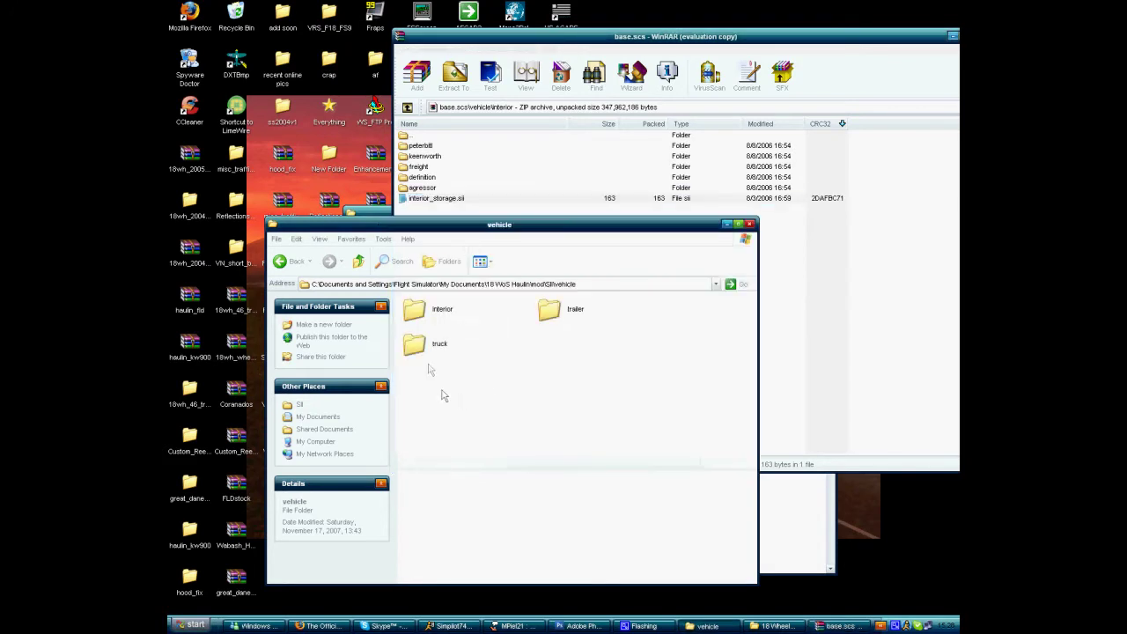
pyautogui.doubleClick(410, 137)
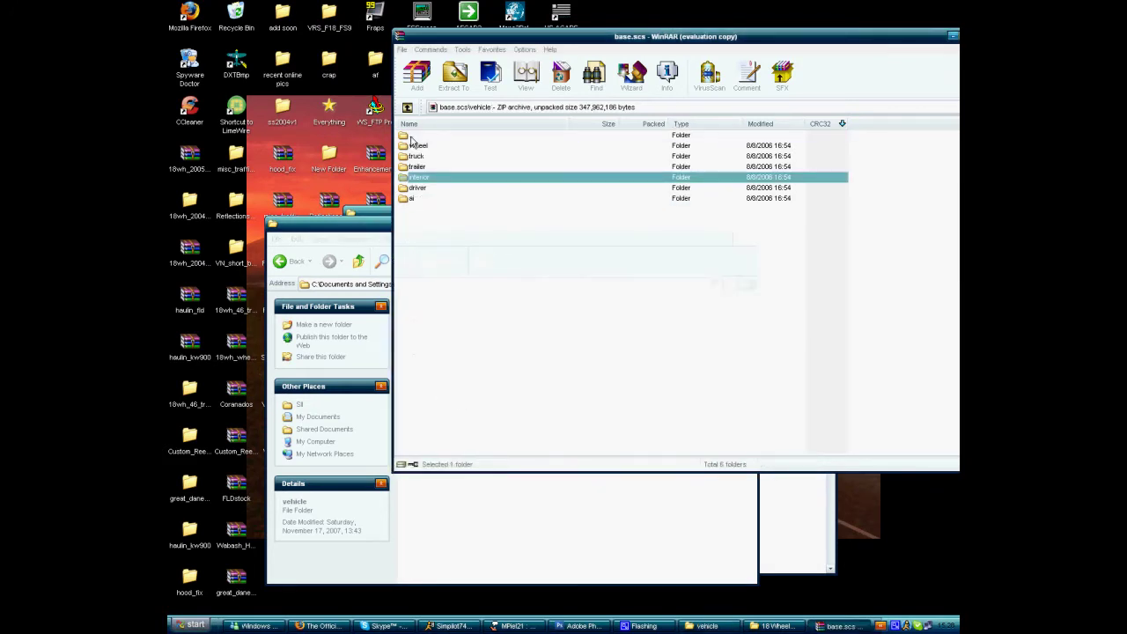
pyautogui.click(438, 336)
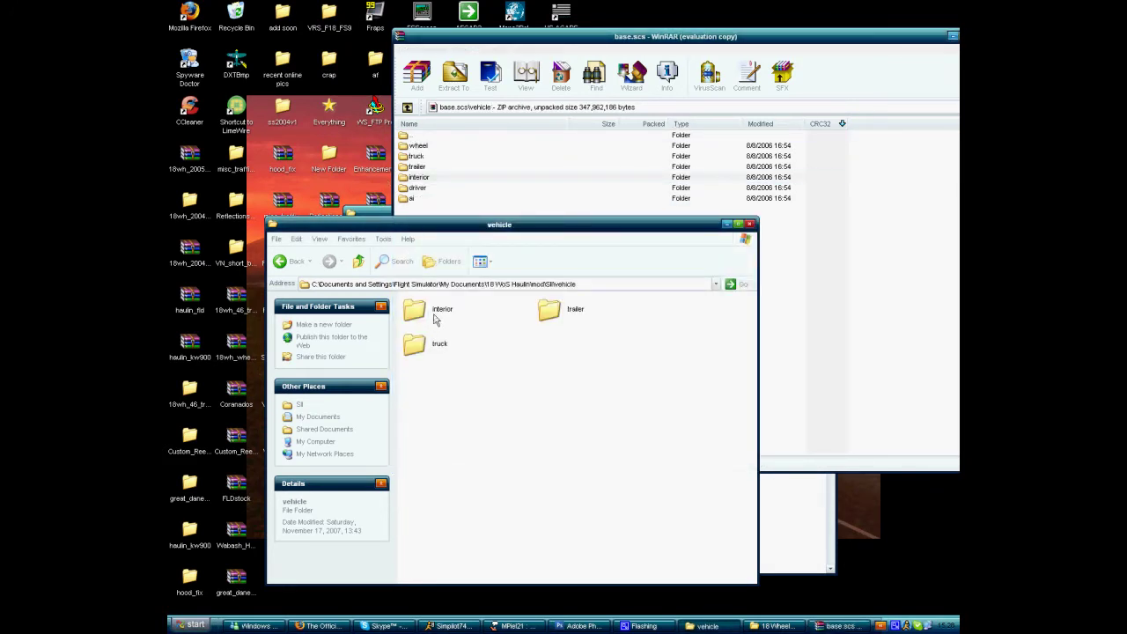
# View the storage files in the mod's truck folder and go back to the vehicle folder
pyautogui.doubleClick(433, 345)
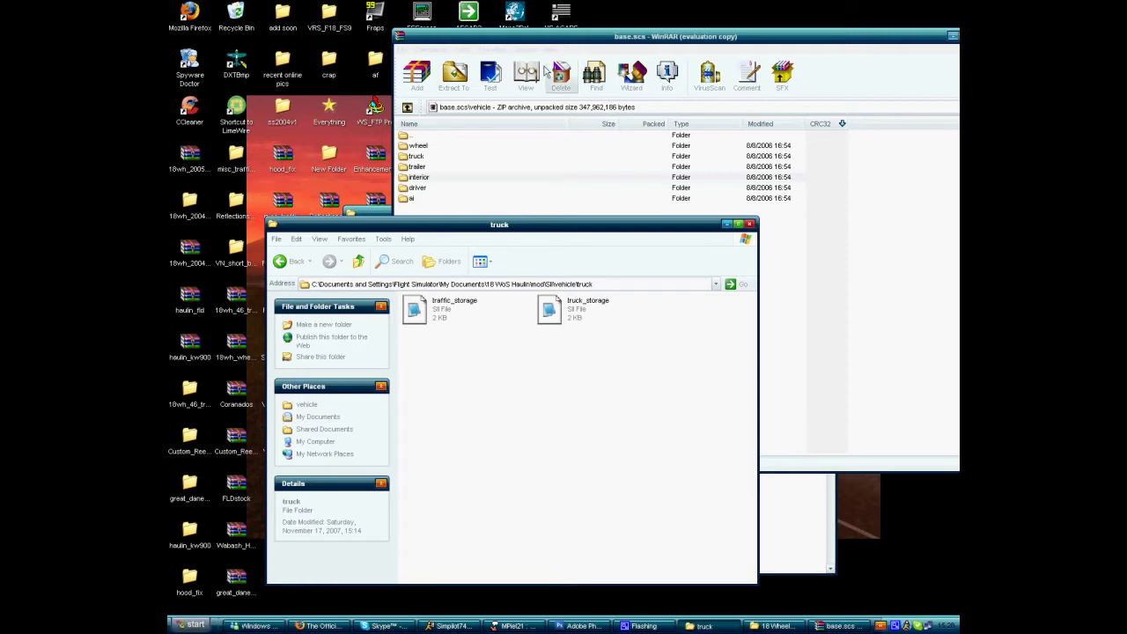
pyautogui.click(419, 177)
pyautogui.click(287, 223)
pyautogui.click(358, 261)
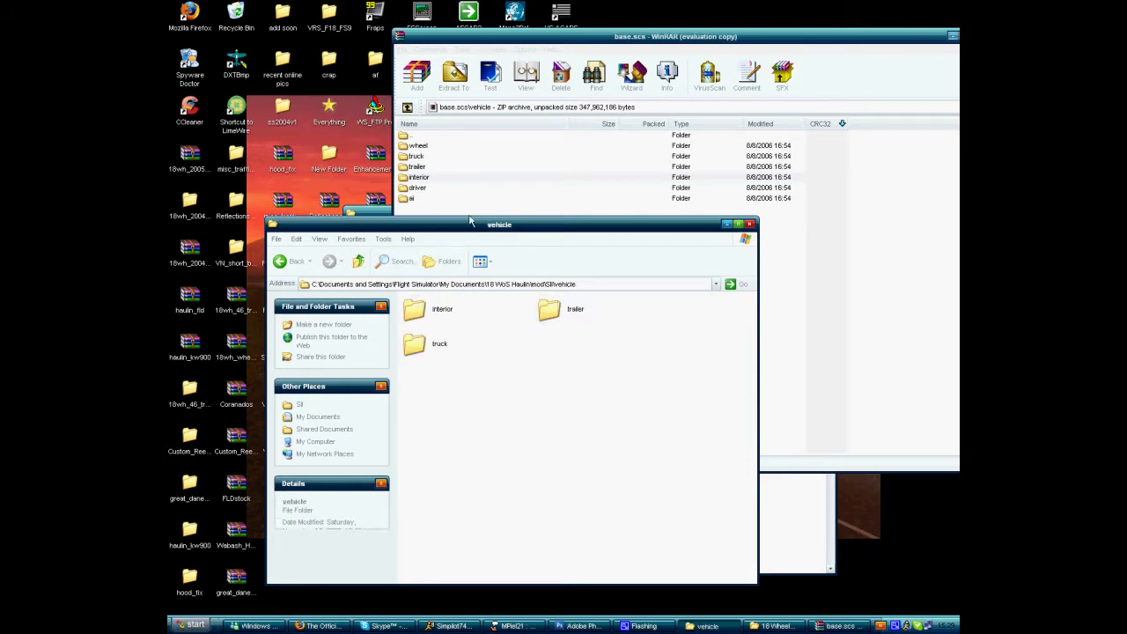
# Open the truck folder in both the mod and base.scs, and locate the archive's traffic_storage.sii and truck_storage.sii
pyautogui.doubleClick(429, 352)
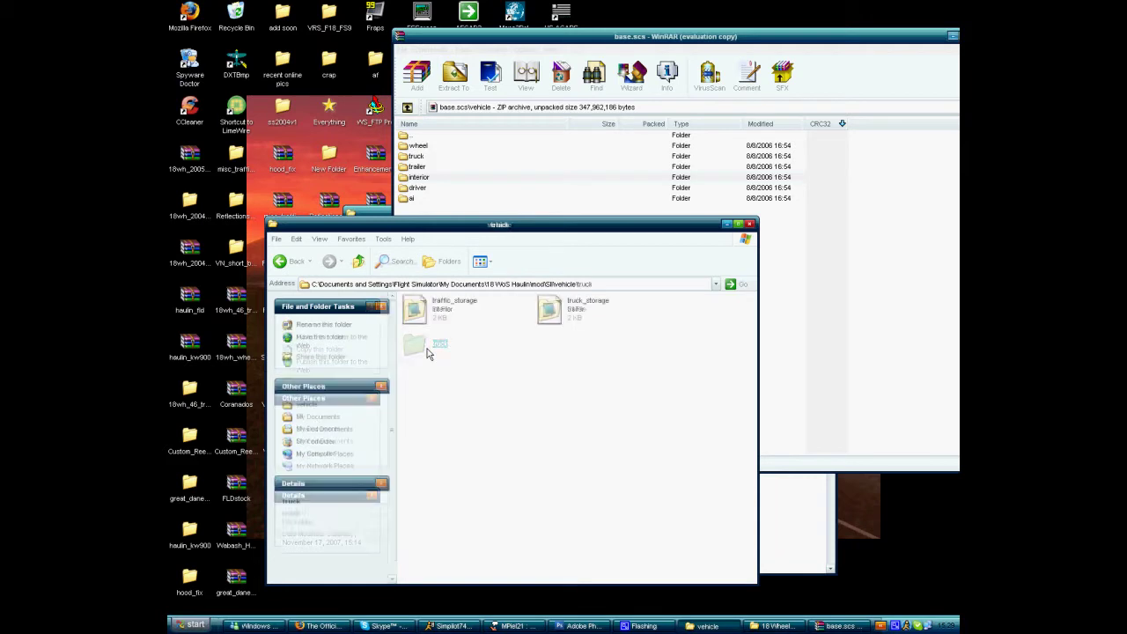
pyautogui.doubleClick(419, 161)
pyautogui.click(377, 222)
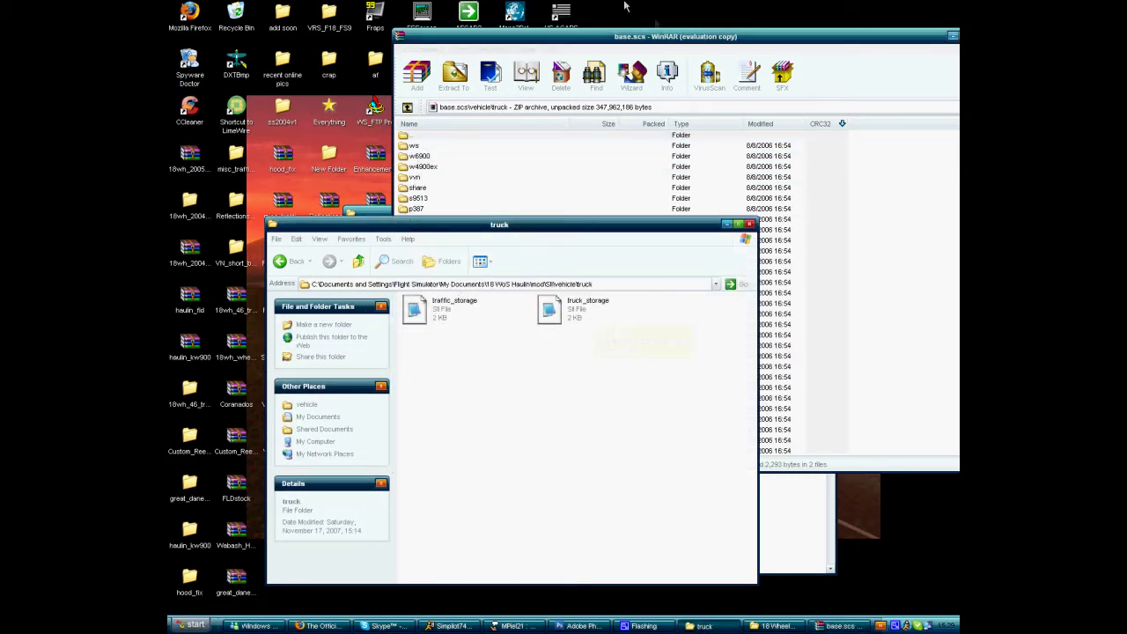
pyautogui.click(622, 33)
pyautogui.scroll(-3, 515, 343)
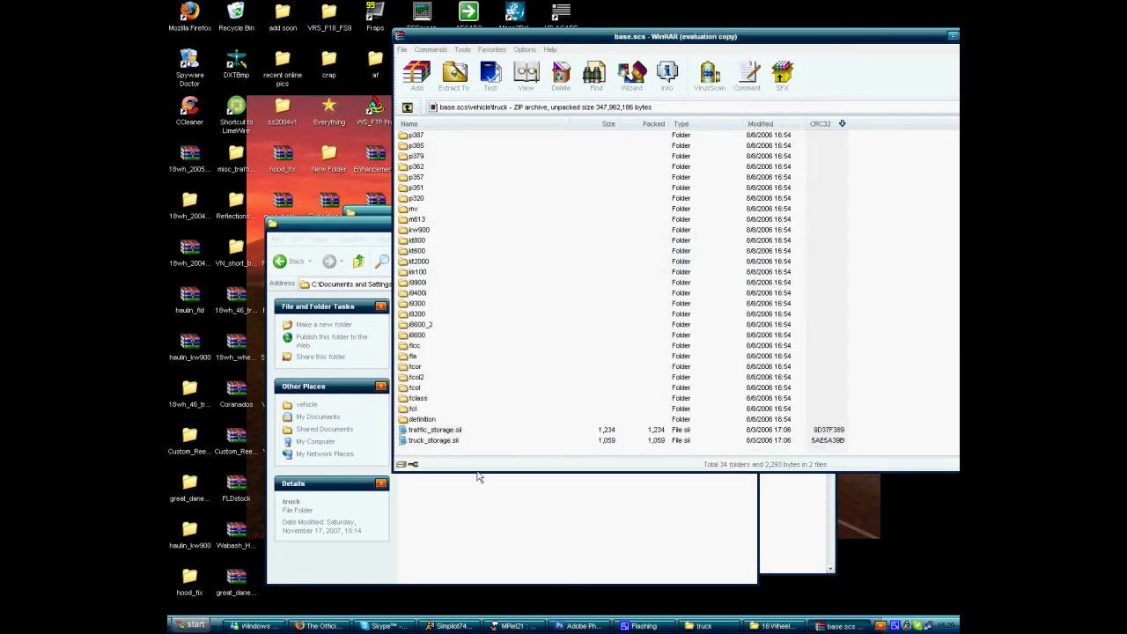
# Return both the mod window and the base.scs archive from their truck folders to vehicle
pyautogui.click(373, 233)
pyautogui.click(358, 261)
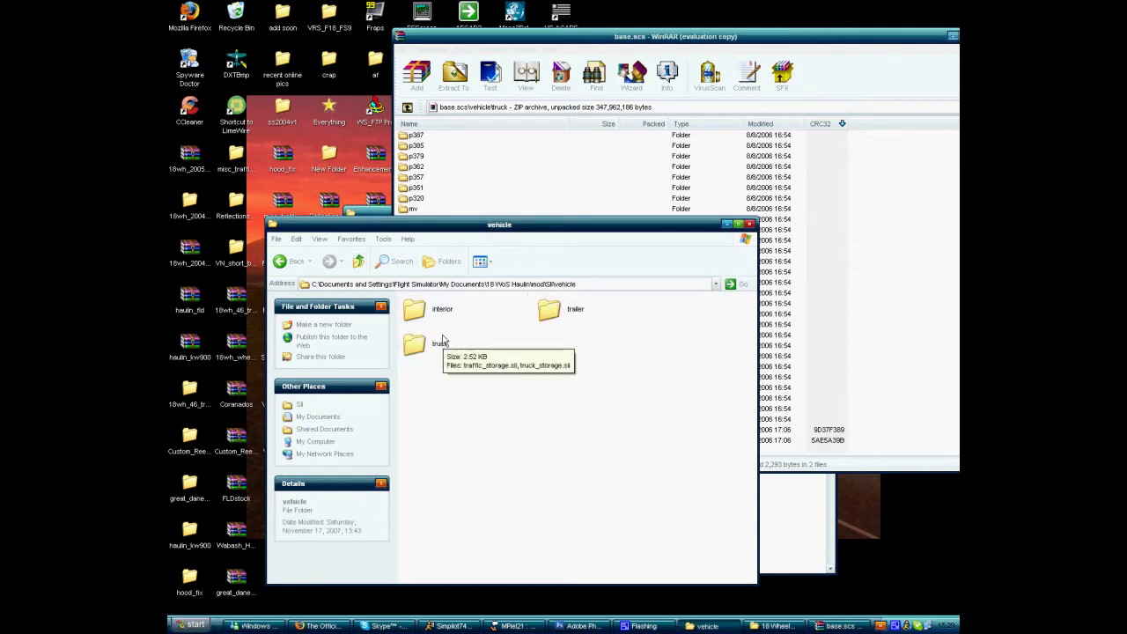
pyautogui.click(446, 199)
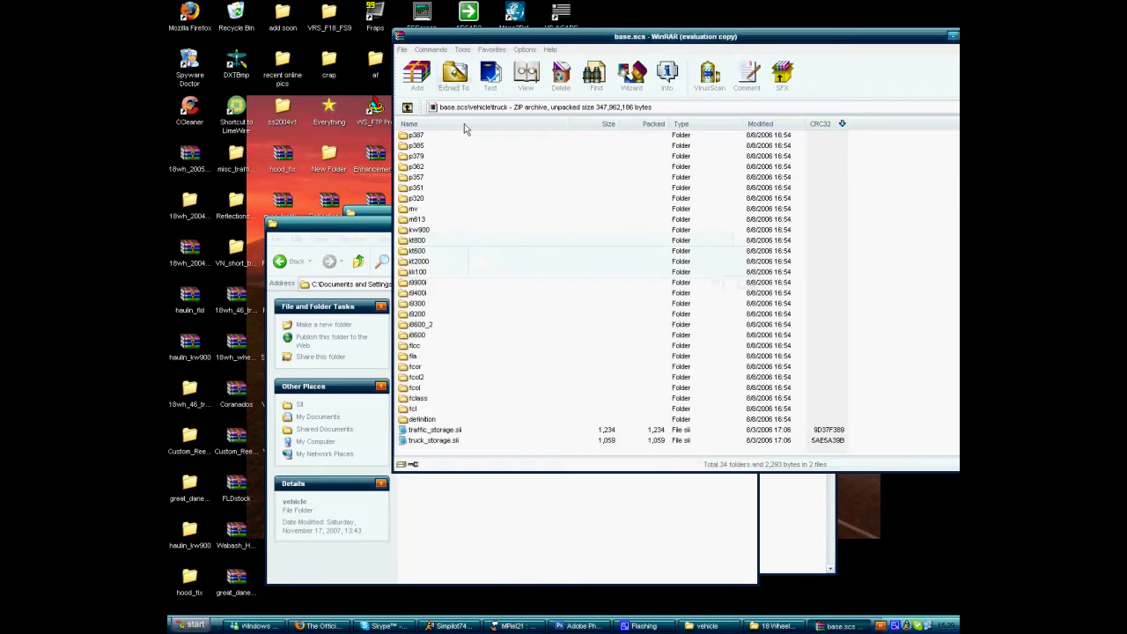
pyautogui.press('BackSpace')
# View the interior storage file in the interior folders of the mod and base.scs, and return both to vehicle
pyautogui.click(370, 228)
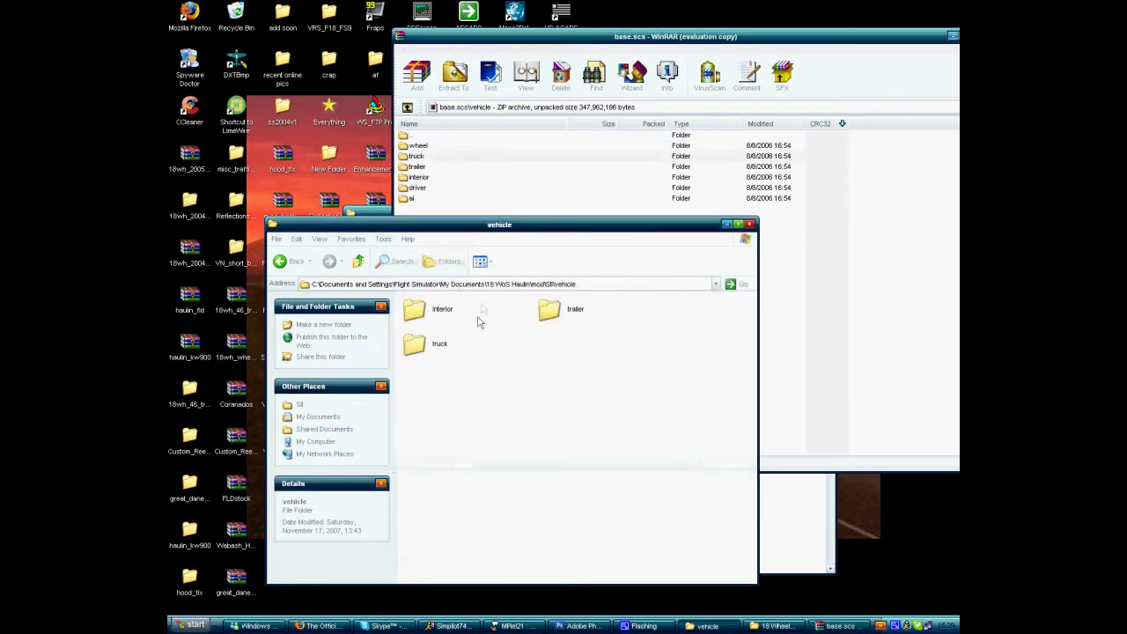
pyautogui.doubleClick(428, 312)
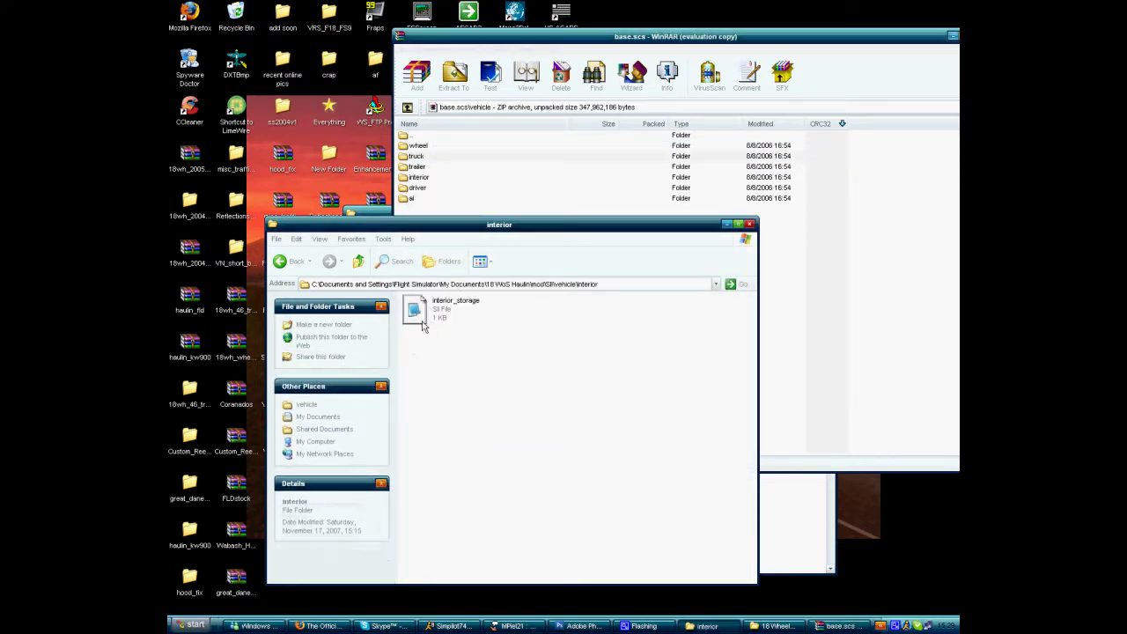
pyautogui.click(572, 46)
pyautogui.doubleClick(423, 179)
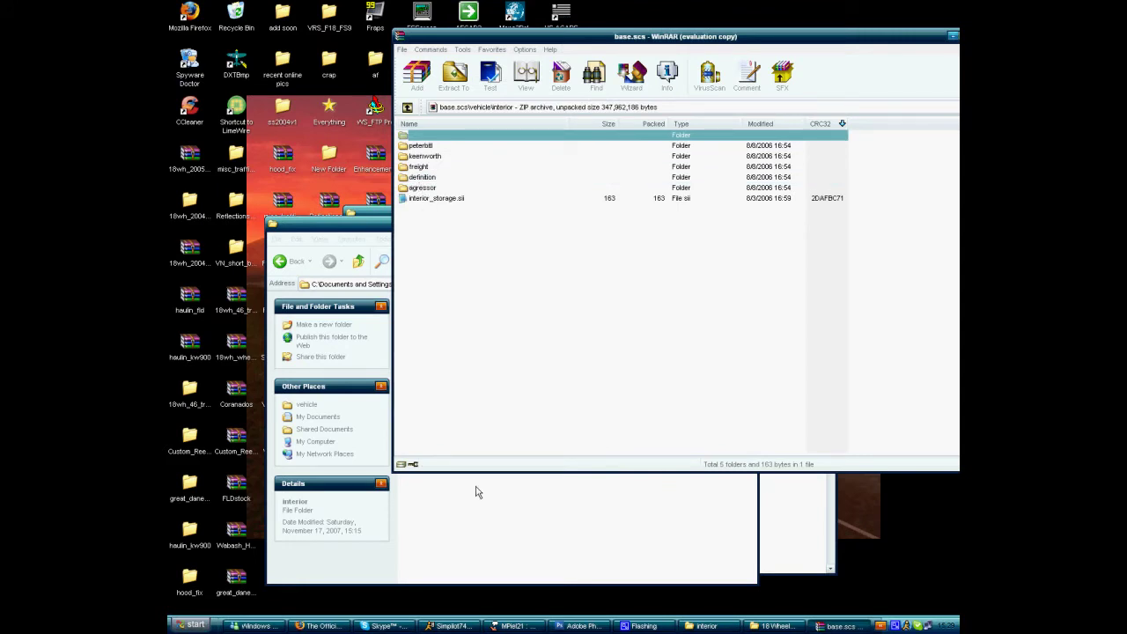
pyautogui.click(361, 234)
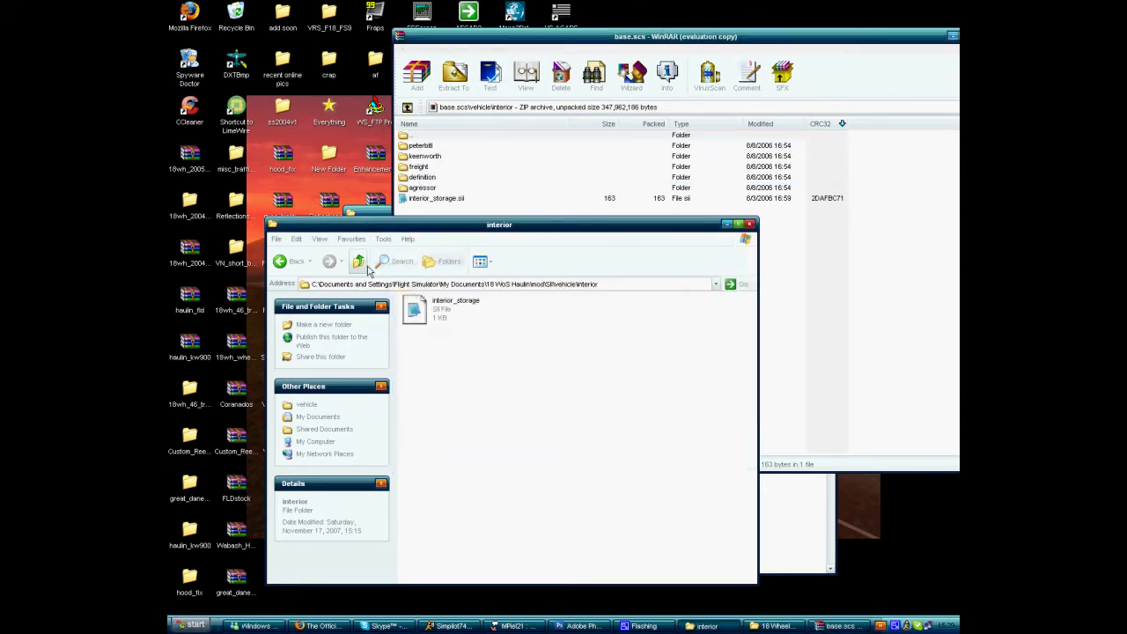
pyautogui.click(359, 261)
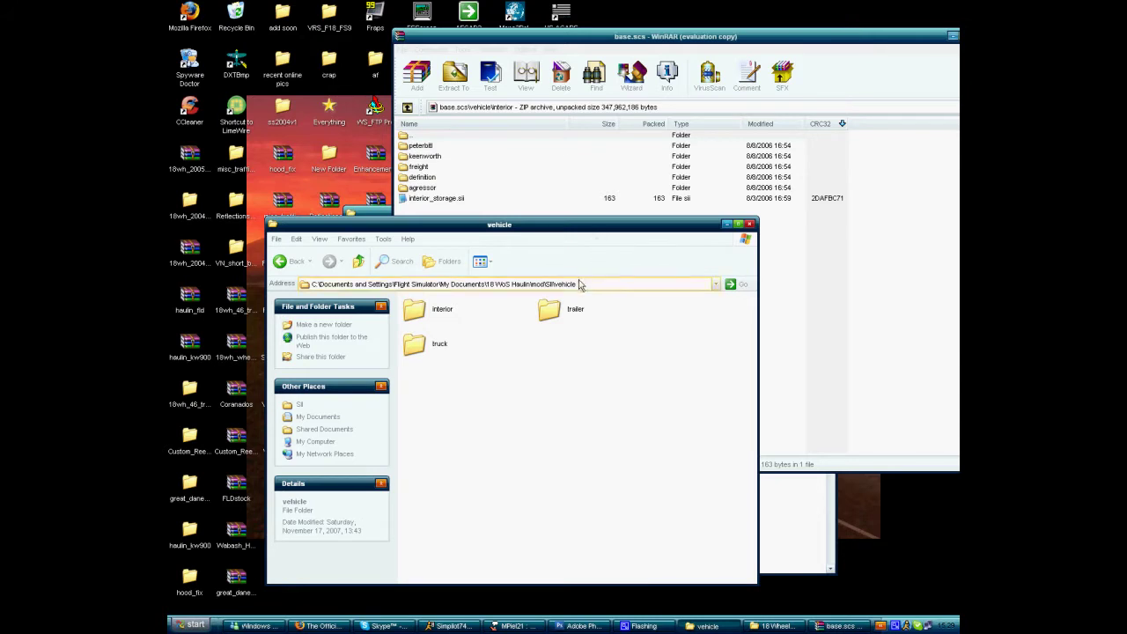
pyautogui.click(569, 43)
pyautogui.doubleClick(417, 136)
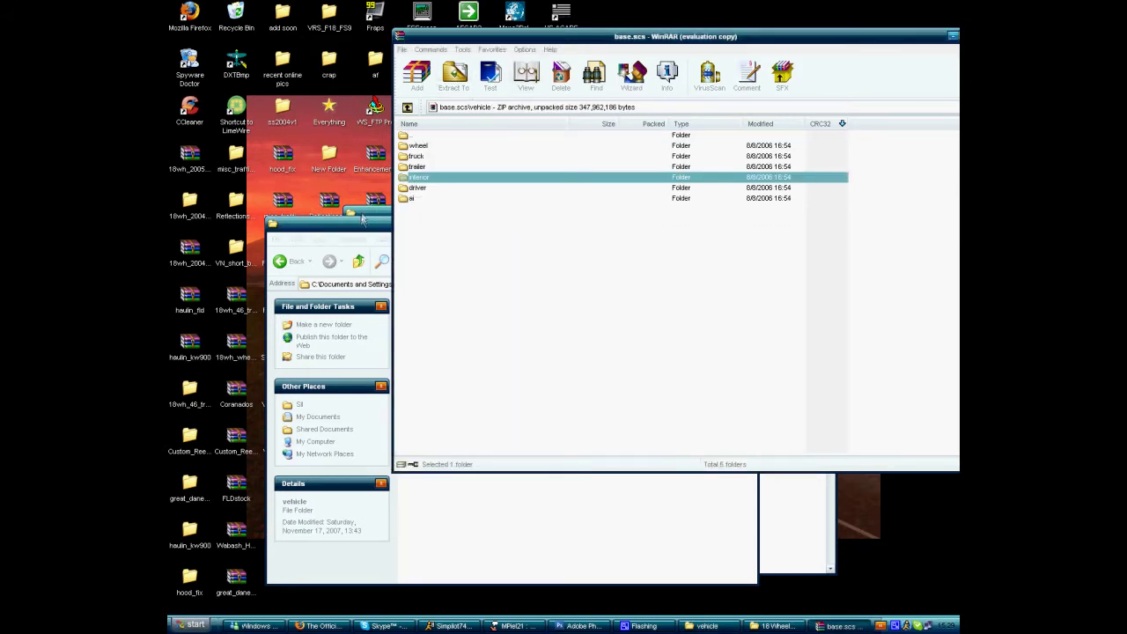
# Open the trailer folder in both the mod and base.scs, and compare their trailer_storage and trailer_traffic_storage files
pyautogui.click(359, 227)
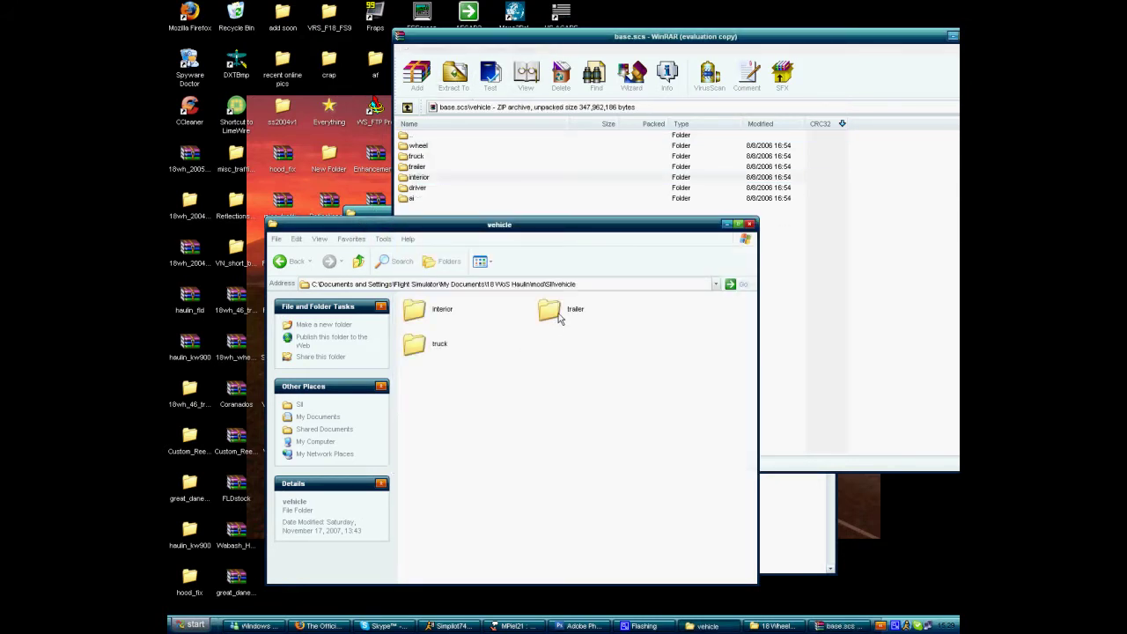
pyautogui.click(557, 317)
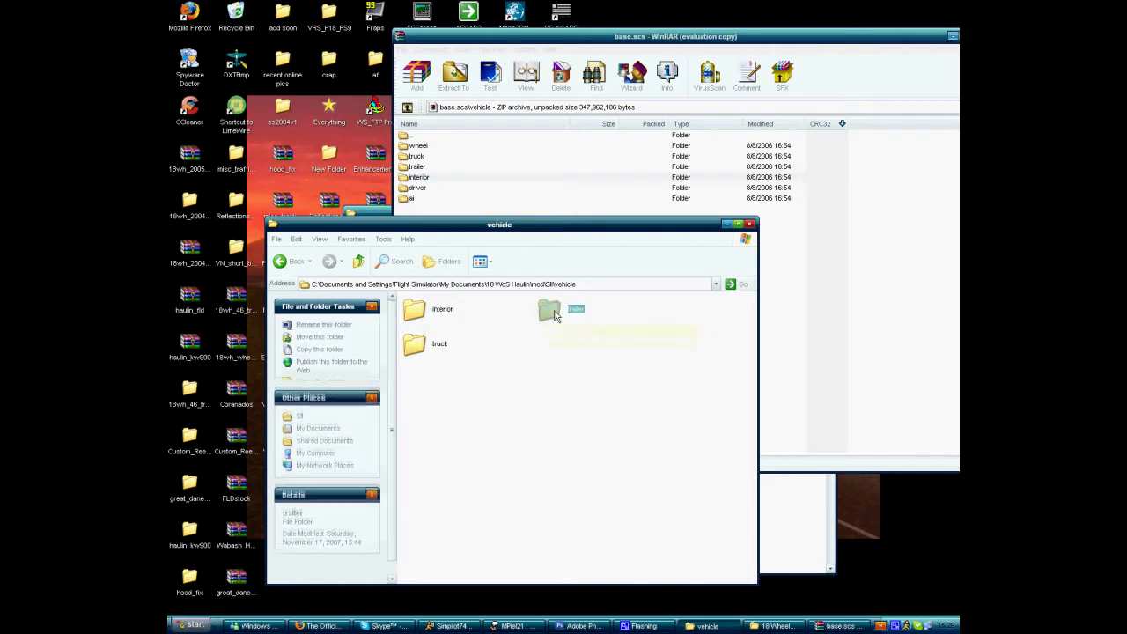
pyautogui.doubleClick(554, 315)
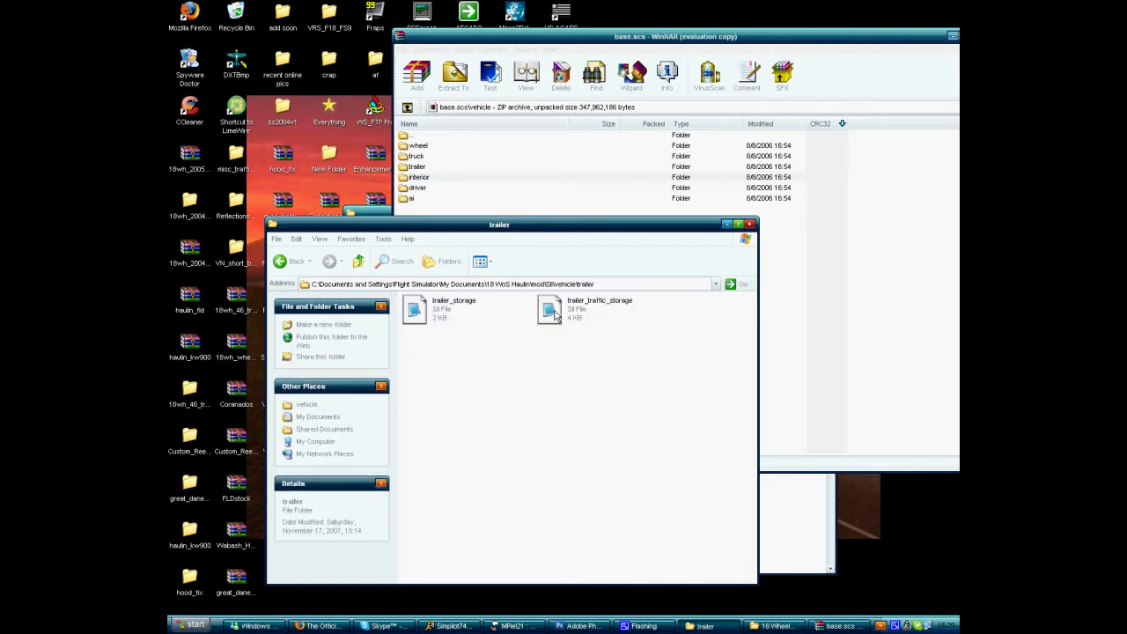
pyautogui.click(426, 166)
pyautogui.doubleClick(427, 166)
pyautogui.scroll(-1, 440, 278)
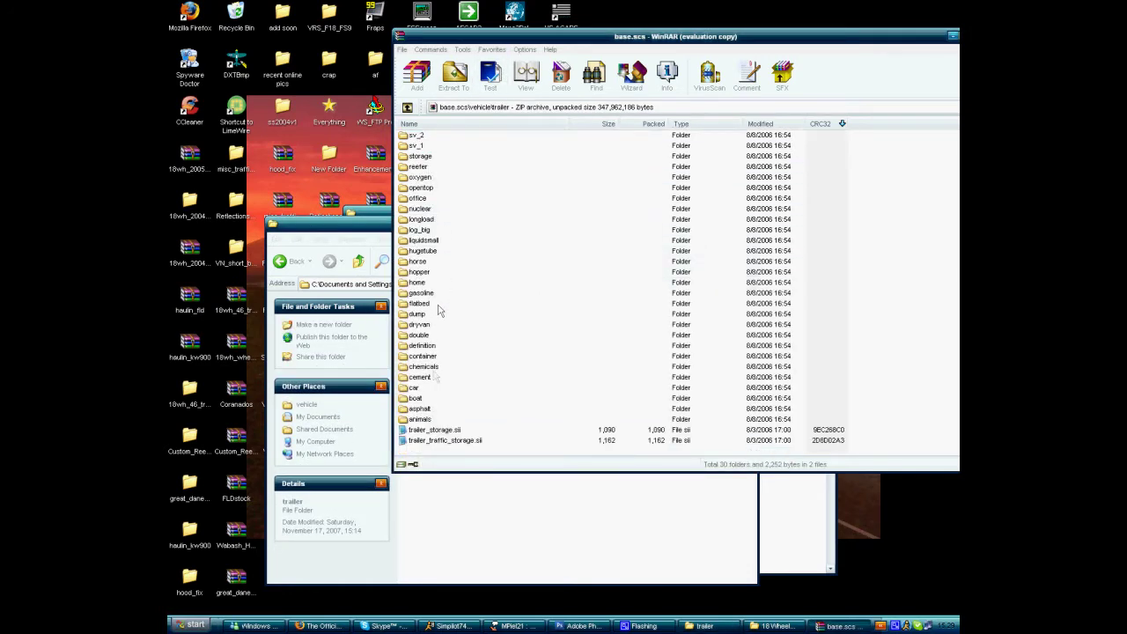
pyautogui.scroll(1, 428, 440)
pyautogui.scroll(-1, 428, 441)
pyautogui.click(374, 233)
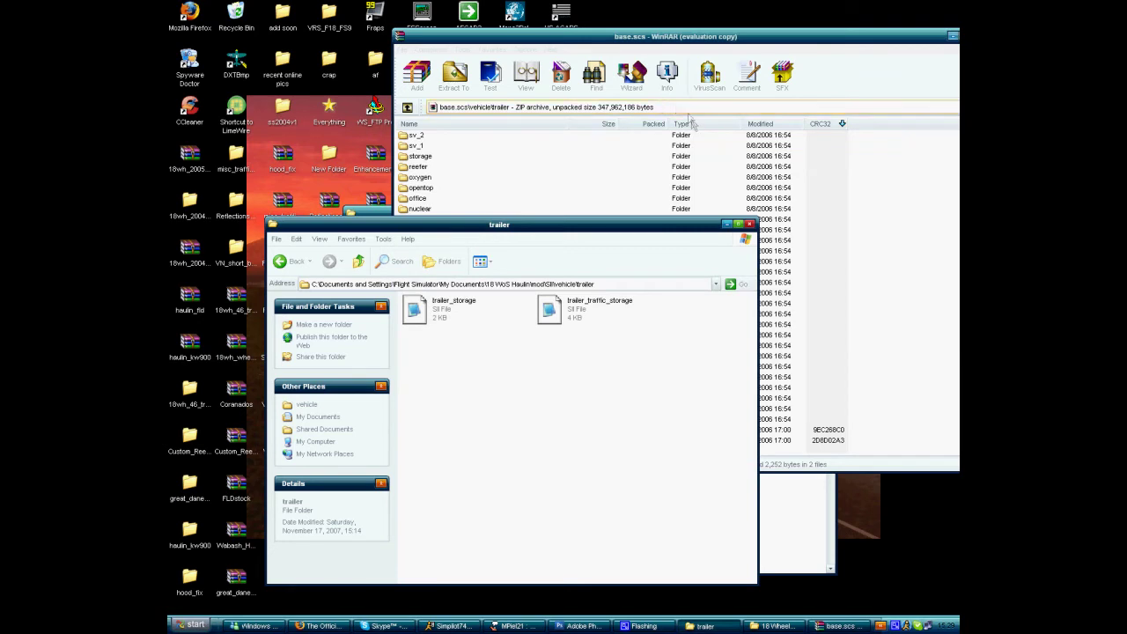
pyautogui.click(795, 36)
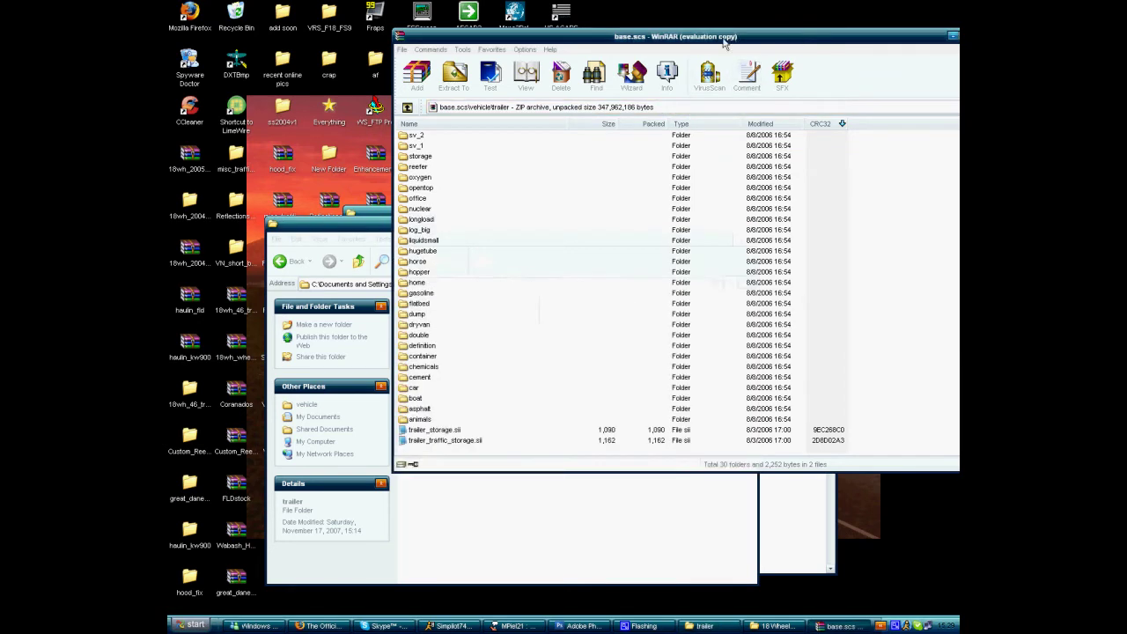
pyautogui.click(525, 539)
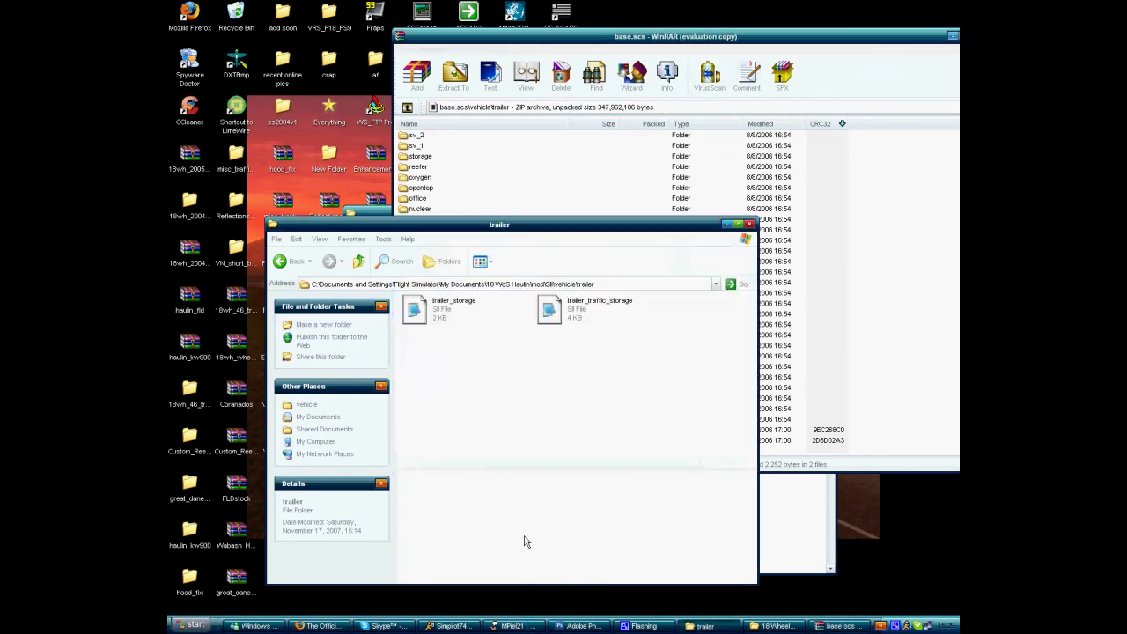
# Go up from the mod's trailer folder to the mod folder, and reopen SII to view its def subfolder
pyautogui.click(359, 263)
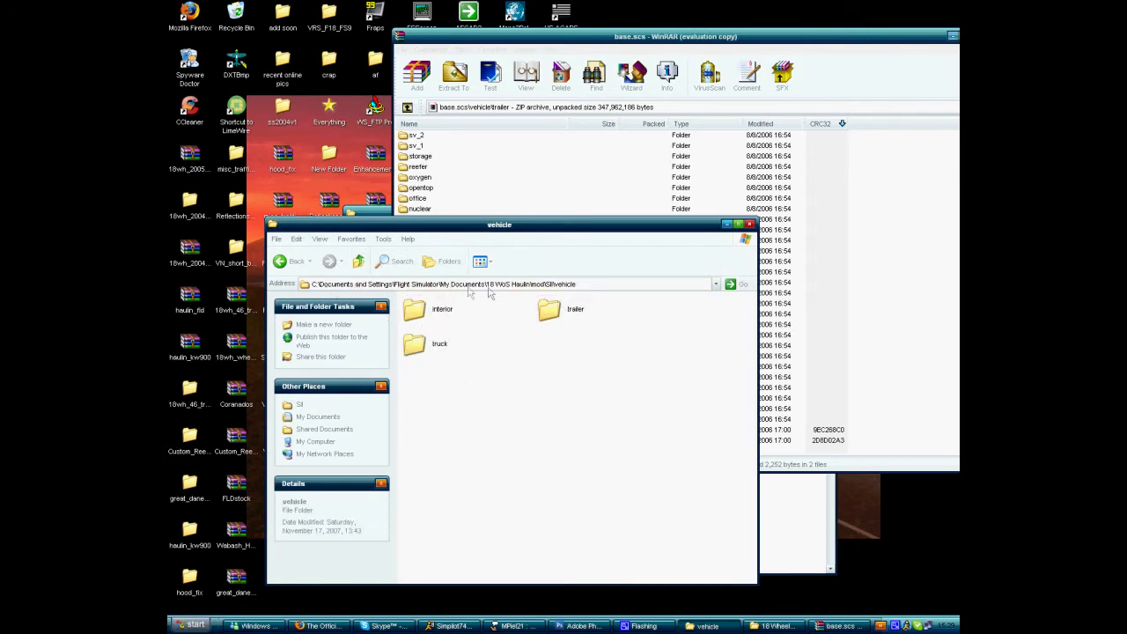
pyautogui.click(359, 266)
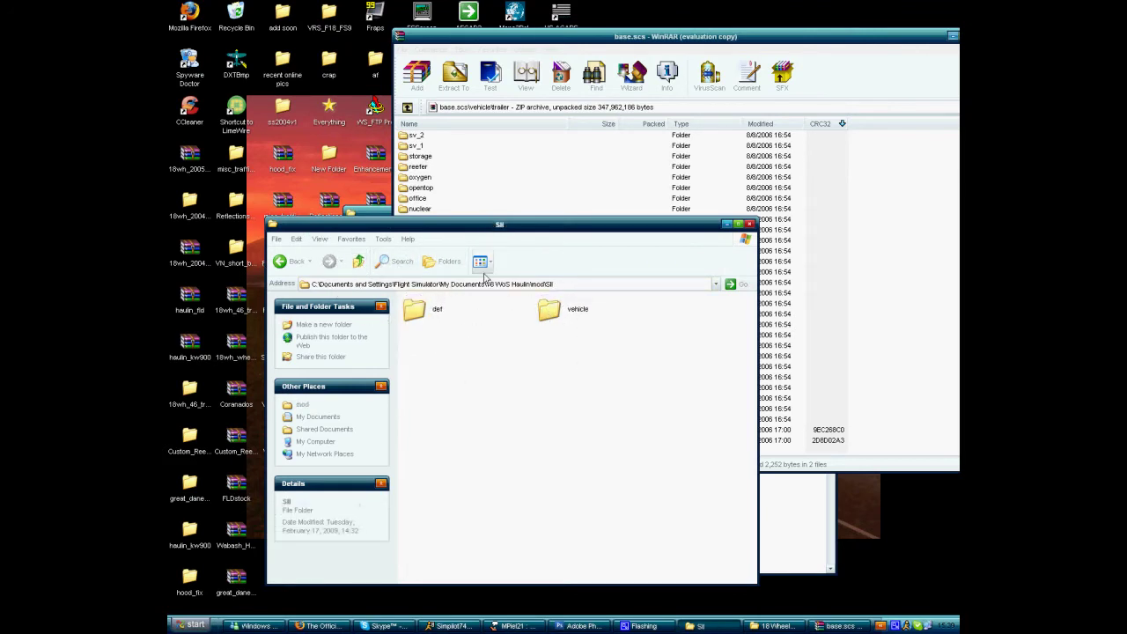
pyautogui.click(359, 264)
pyautogui.doubleClick(419, 340)
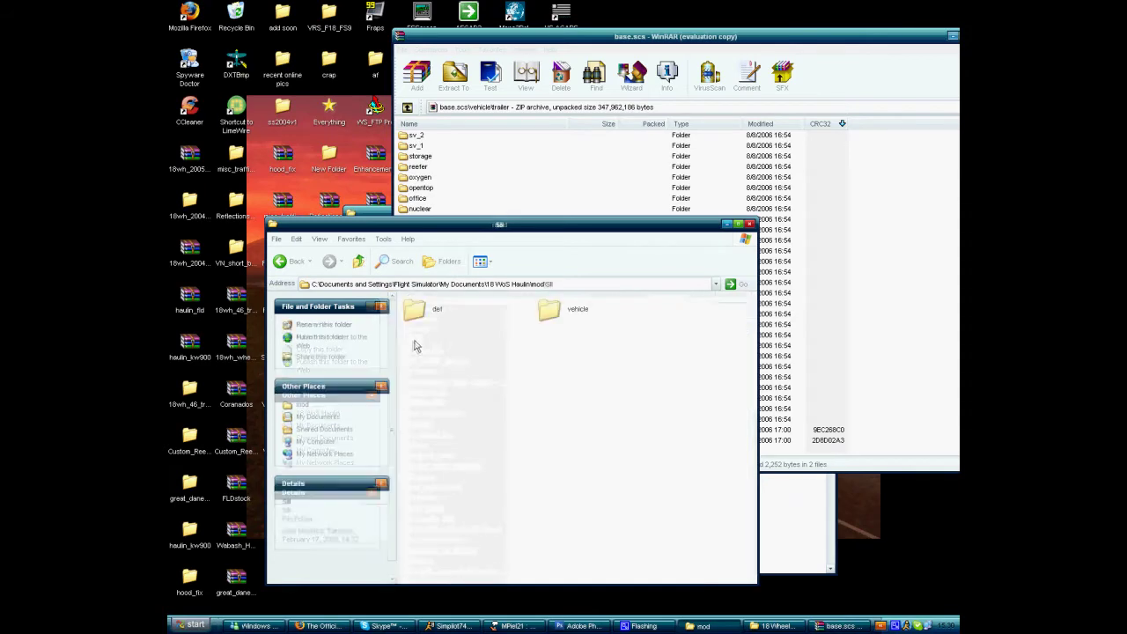
pyautogui.click(420, 315)
pyautogui.doubleClick(421, 315)
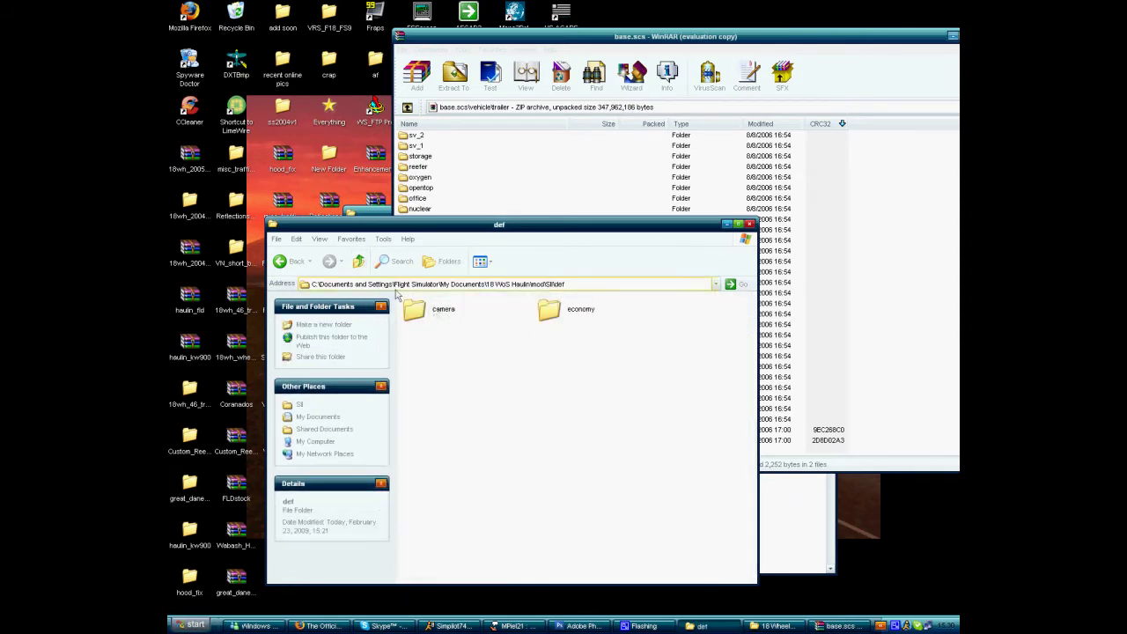
# View the interior subfolder of SII's vehicle folder and return to vehicle
pyautogui.click(358, 264)
pyautogui.doubleClick(553, 310)
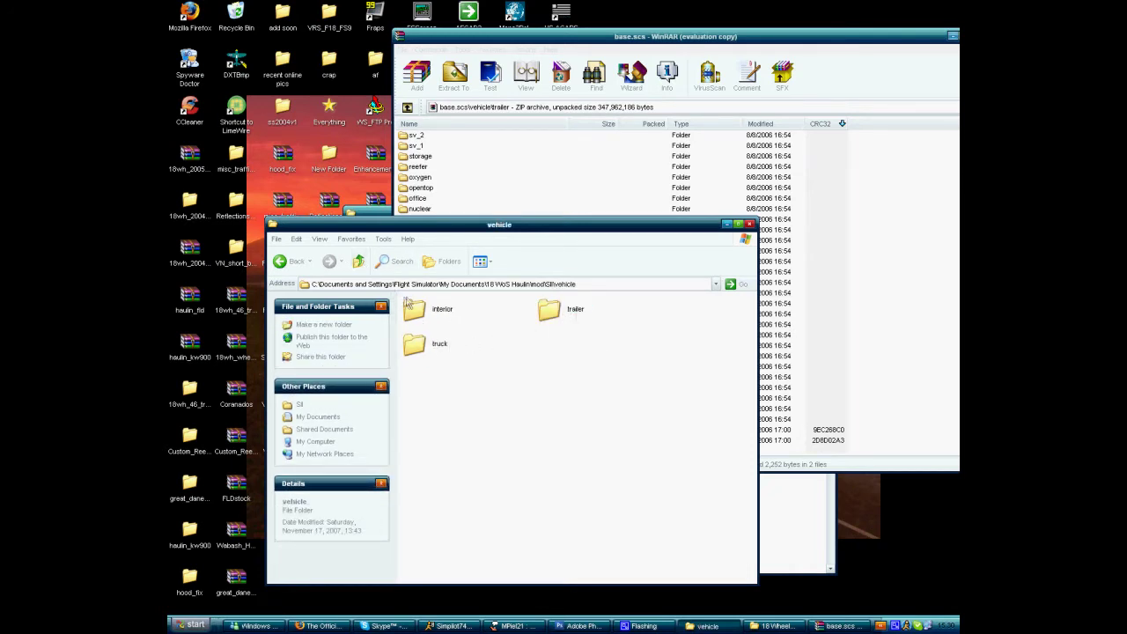
pyautogui.doubleClick(411, 305)
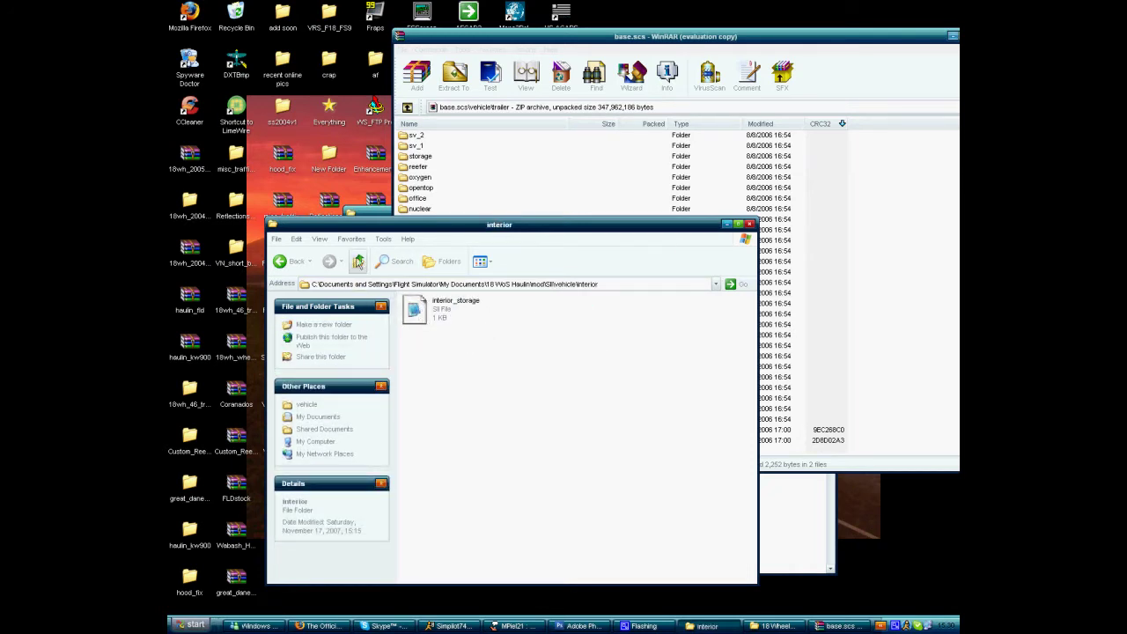
pyautogui.click(357, 261)
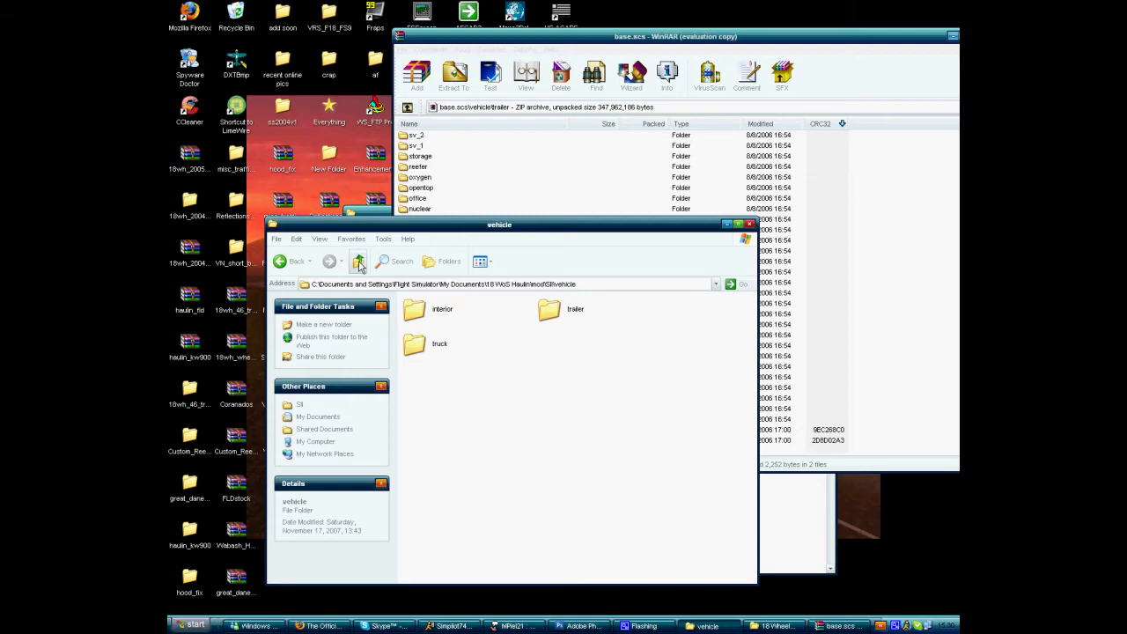
# Go up to the mod folder and select the packed SII SCS file in its file list
pyautogui.click(359, 262)
pyautogui.click(358, 261)
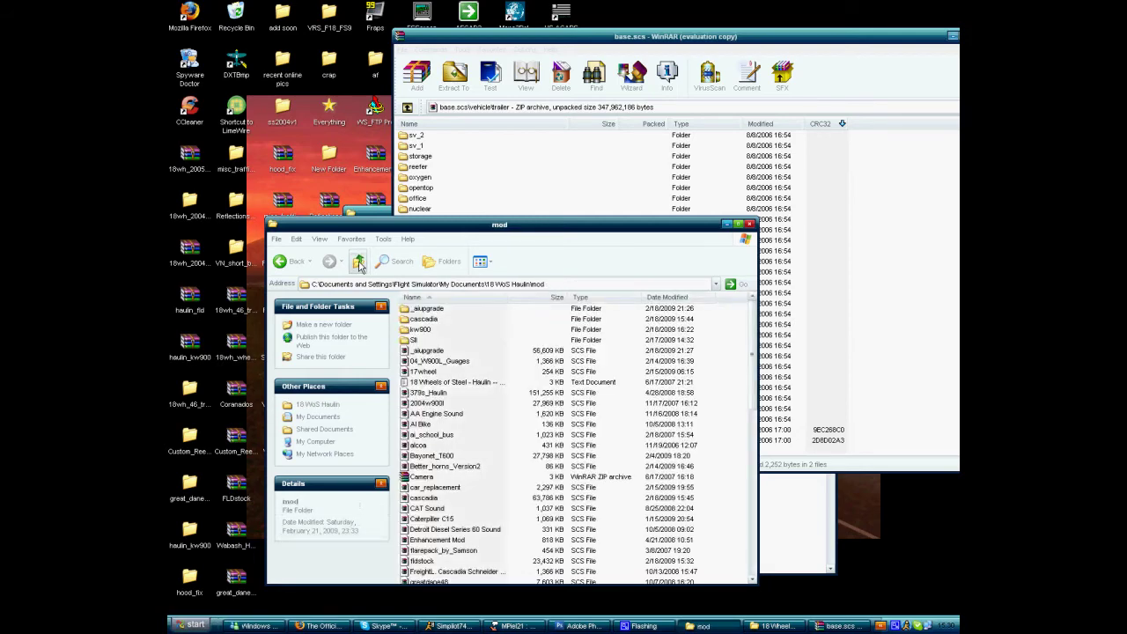
pyautogui.scroll(-5, 432, 480)
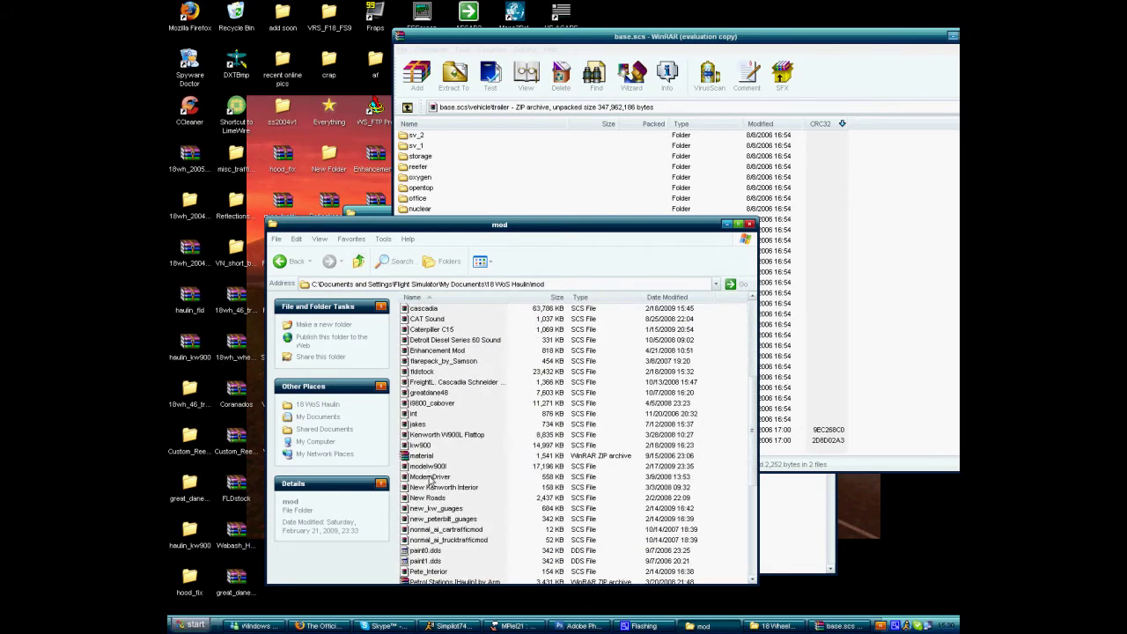
pyautogui.scroll(-5, 440, 511)
pyautogui.scroll(-4, 444, 521)
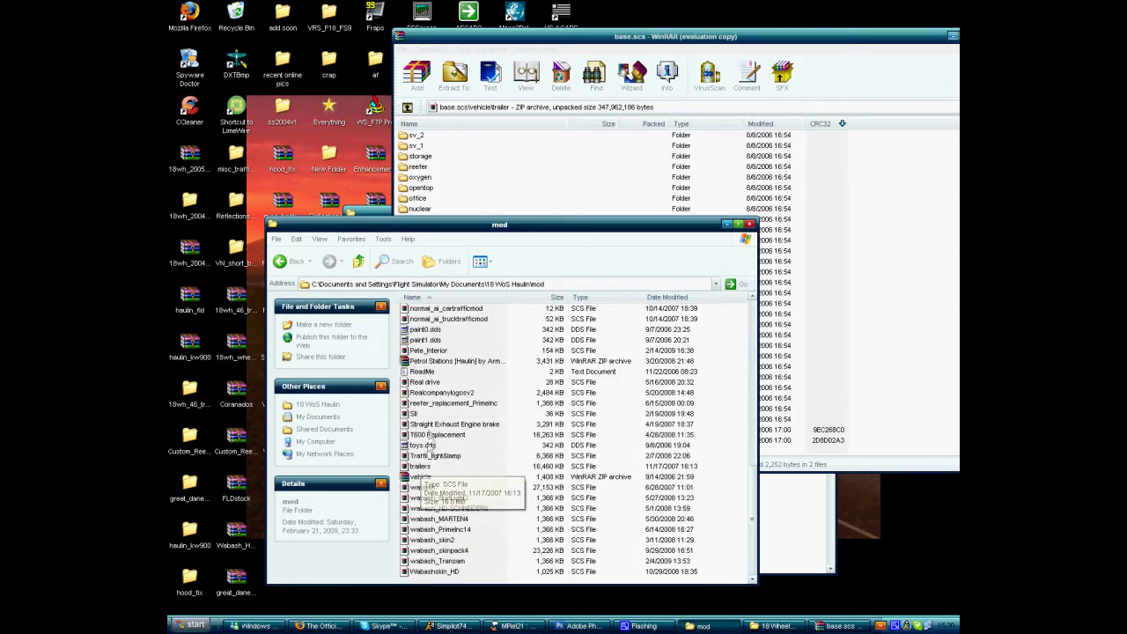
pyautogui.click(416, 414)
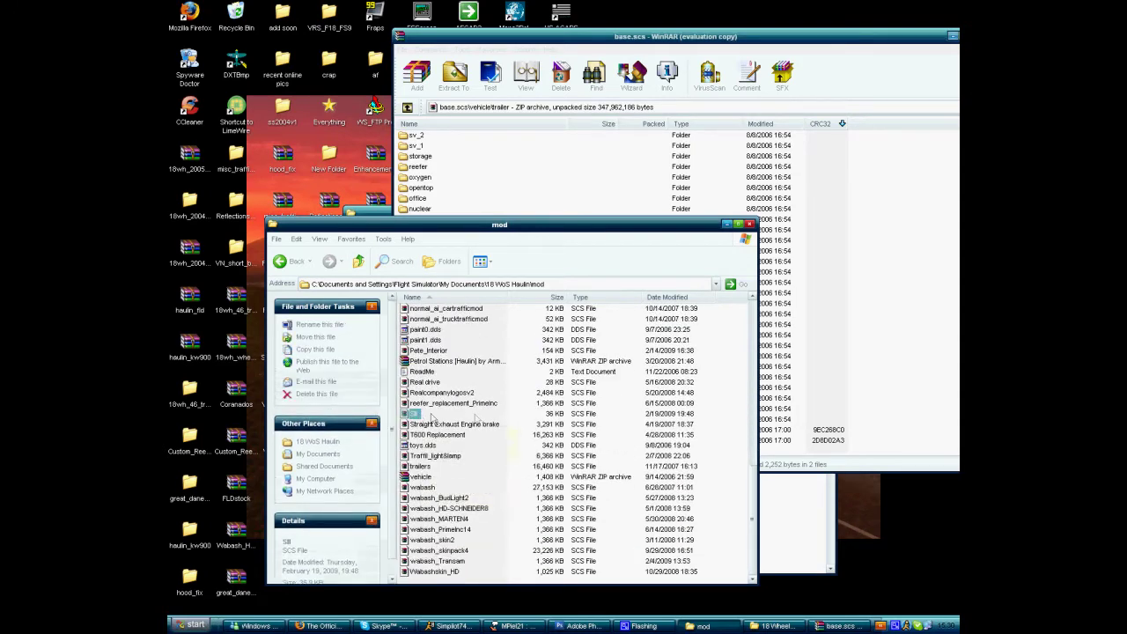
# Select the def and vehicle folders inside the SII folder and start adding them to an archive with UltimateZip
pyautogui.scroll(14, 560, 456)
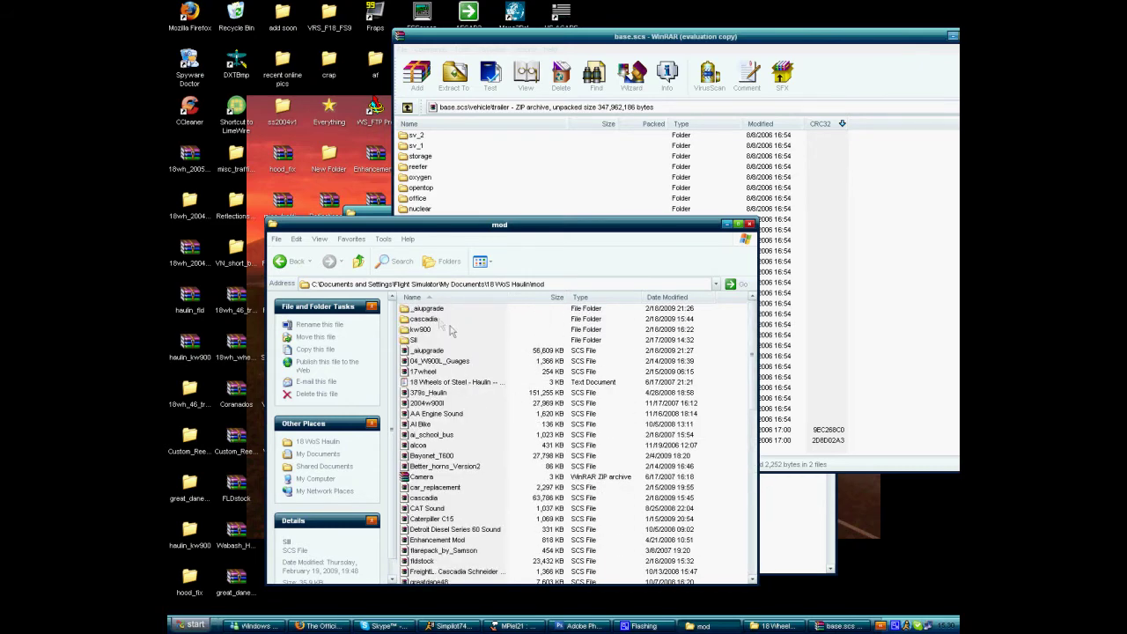
pyautogui.click(416, 342)
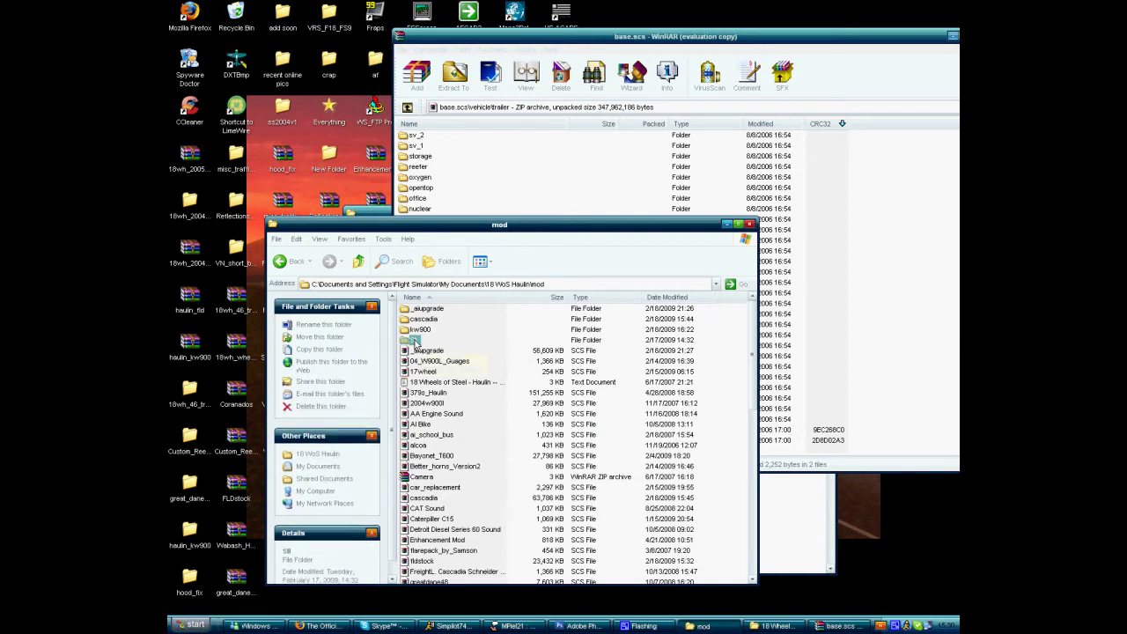
pyautogui.doubleClick(416, 345)
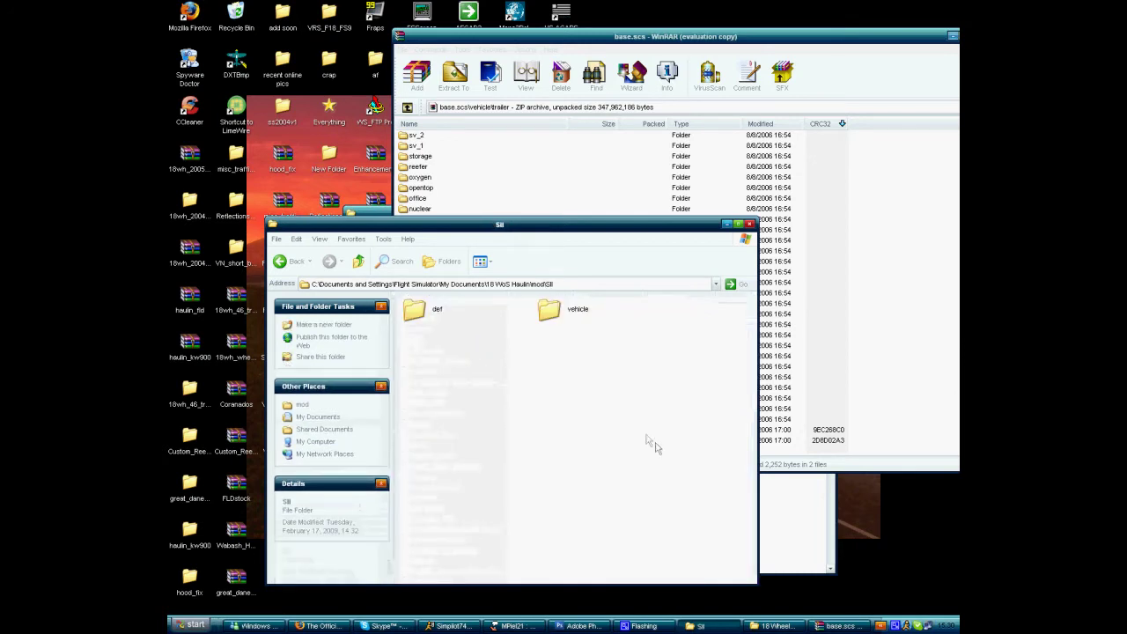
pyautogui.moveTo(654, 458); pyautogui.dragTo(423, 308)
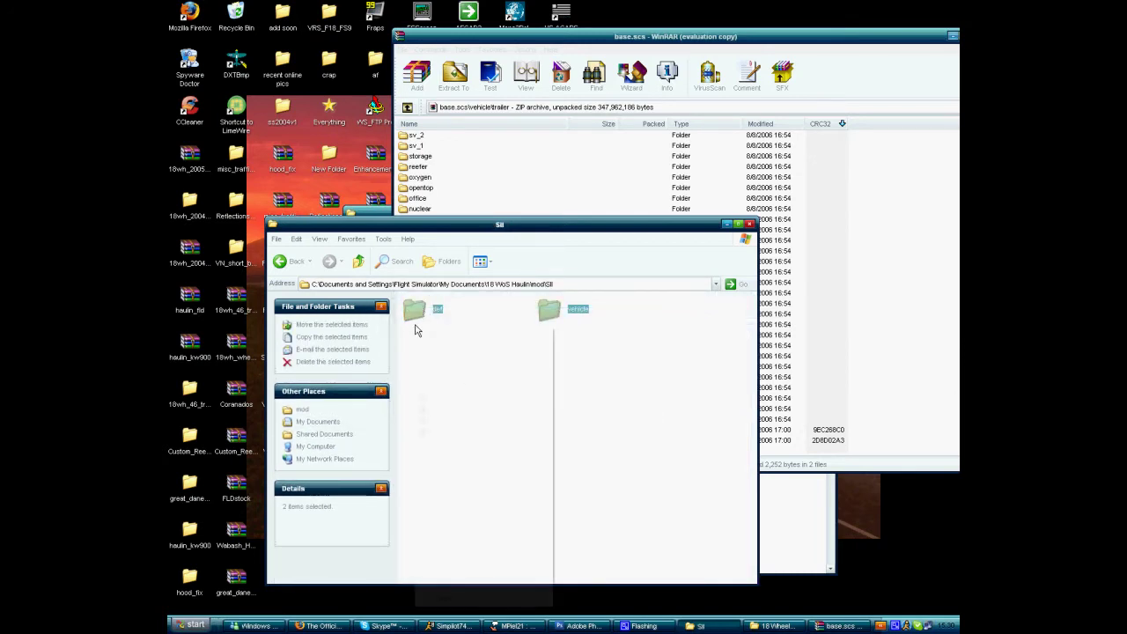
pyautogui.rightClick(418, 329)
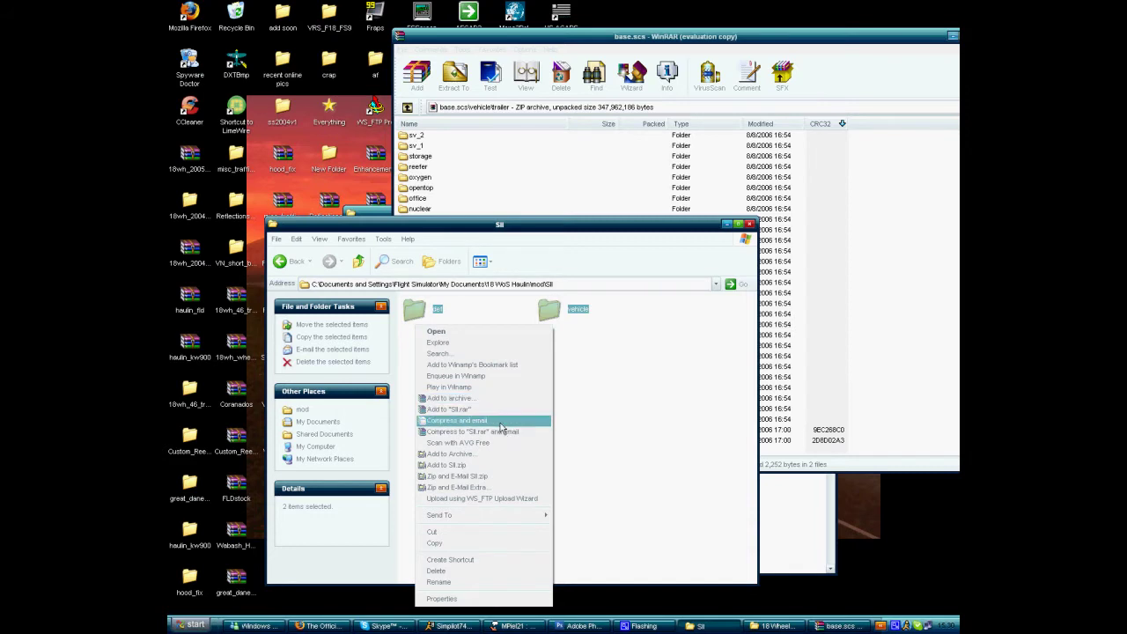
pyautogui.click(460, 454)
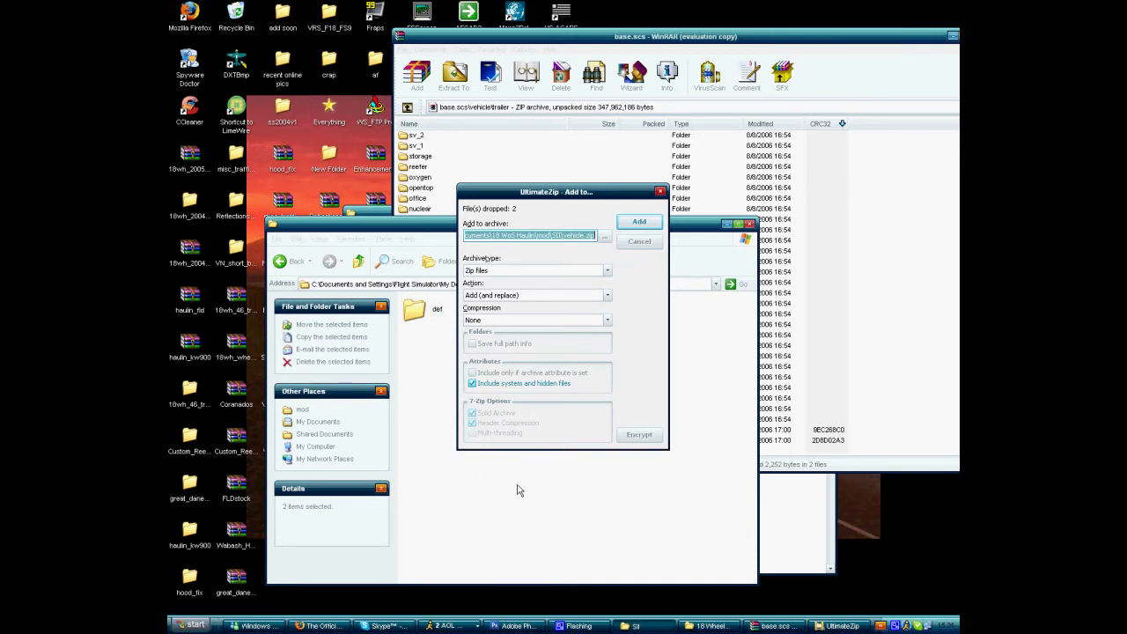
# Set the archive destination to SII.scs in the mod folder, with compression set to None
pyautogui.click(640, 220)
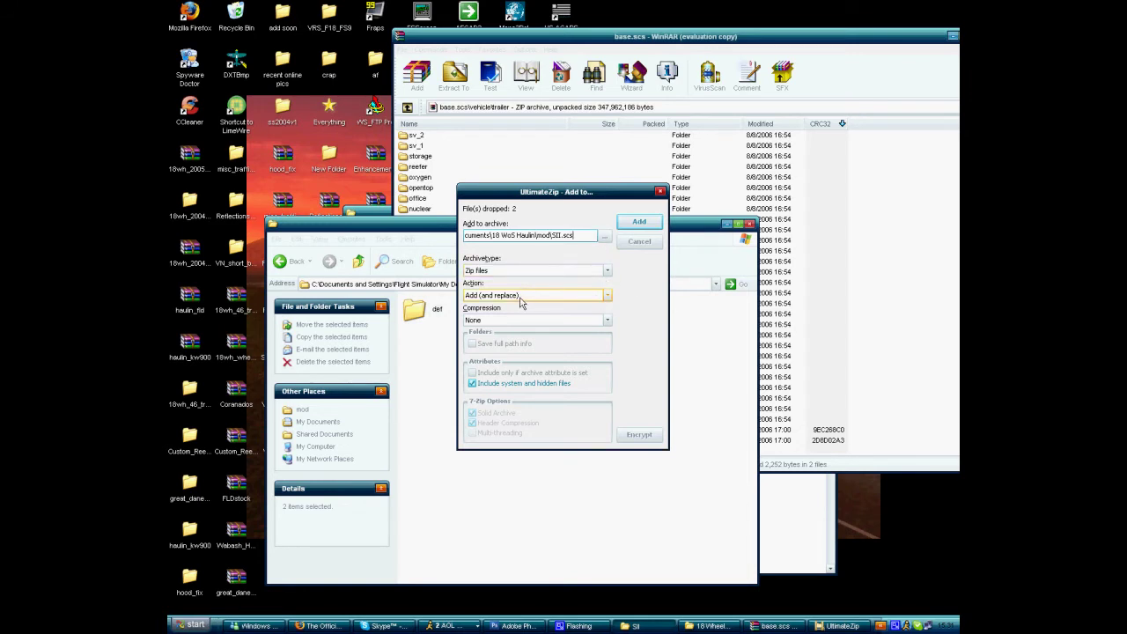
pyautogui.click(606, 321)
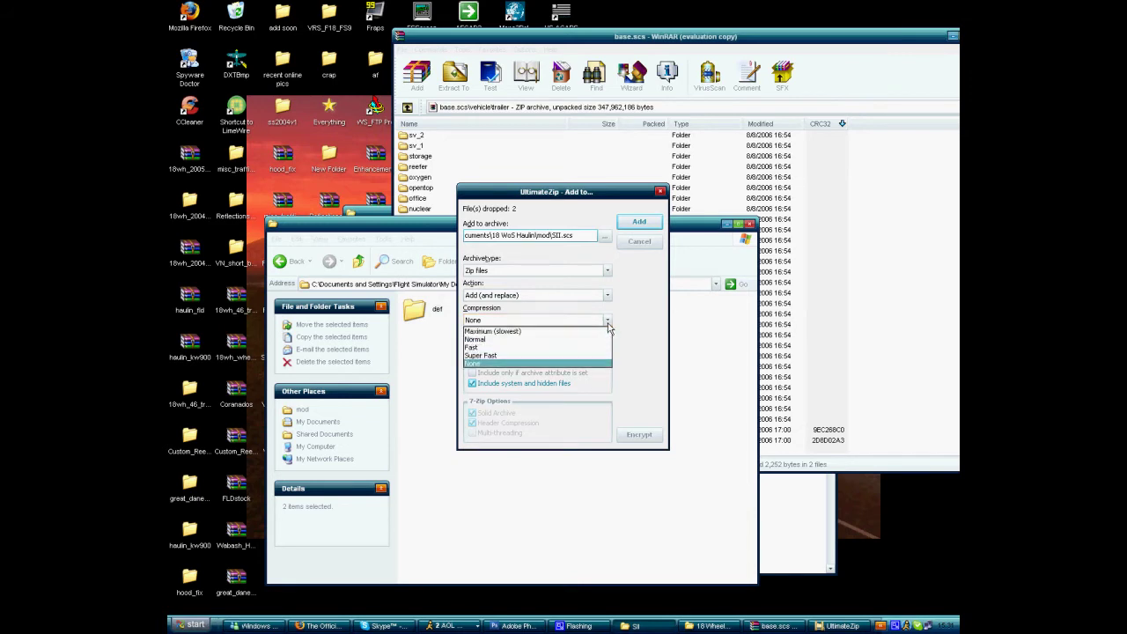
pyautogui.click(580, 370)
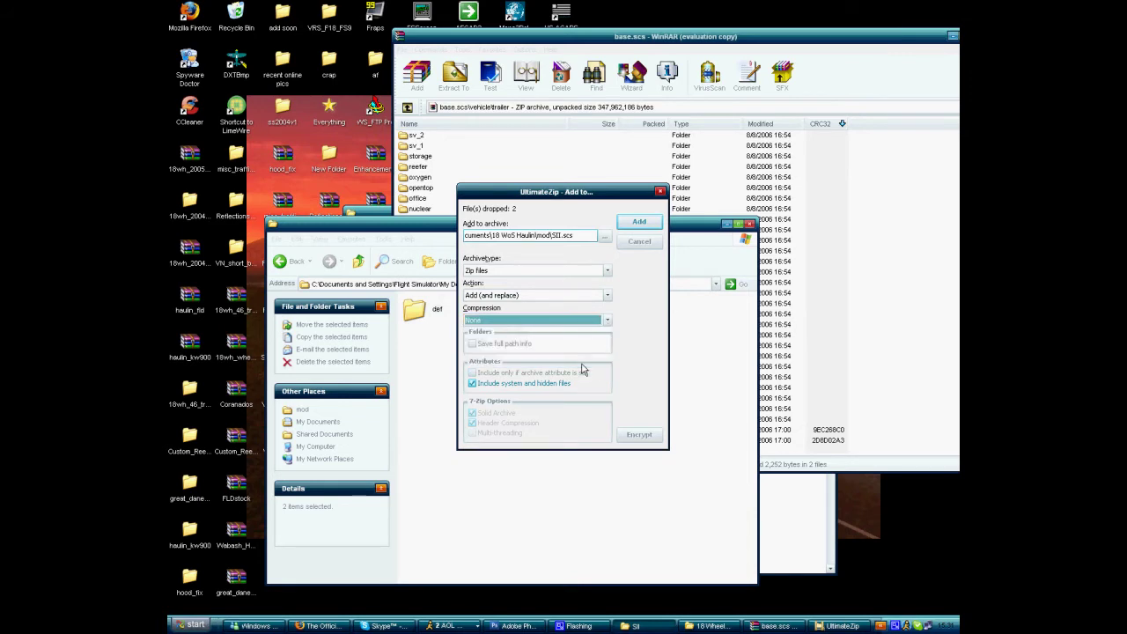
# Dismiss the archive dialog, go up to the mod folder and open SII.scs in WinRAR
pyautogui.click(639, 226)
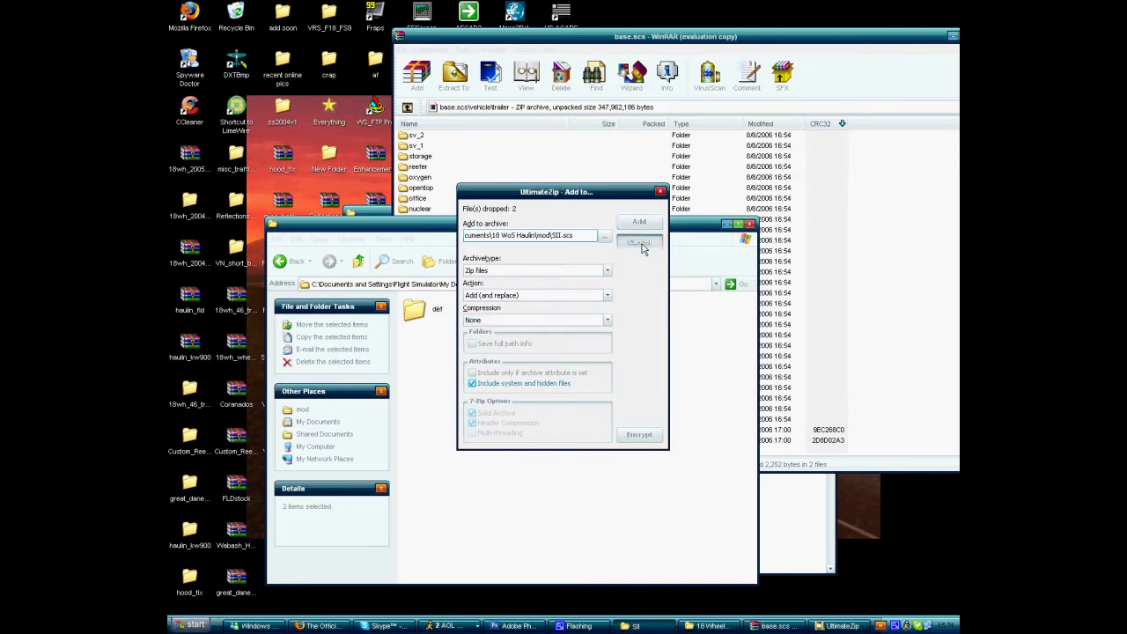
pyautogui.click(358, 260)
pyautogui.scroll(-5, 469, 450)
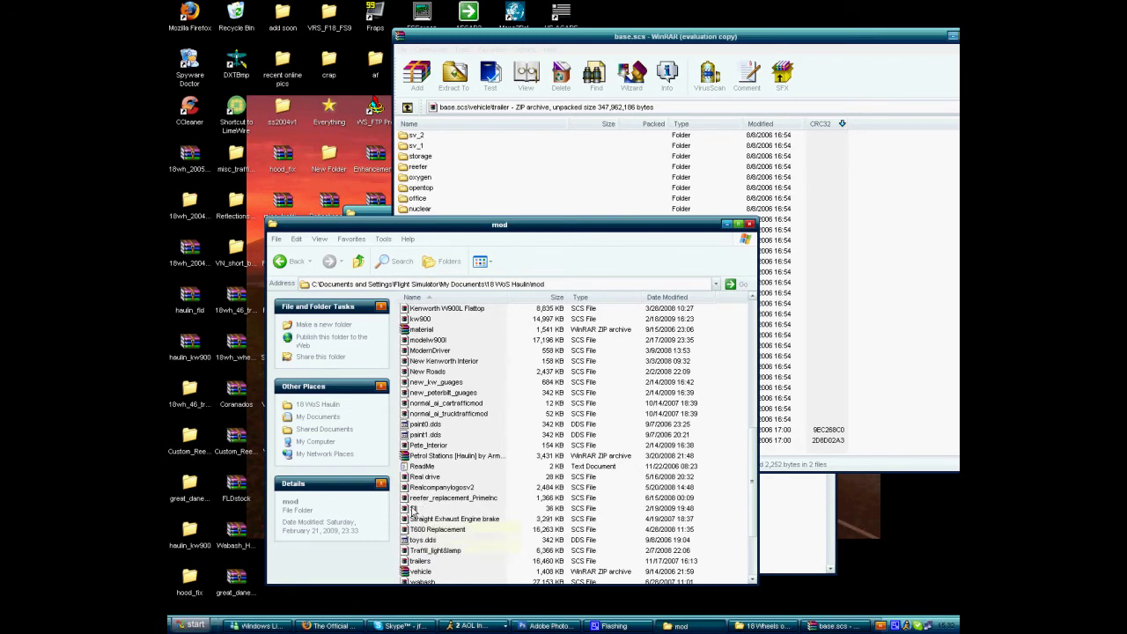
pyautogui.doubleClick(415, 510)
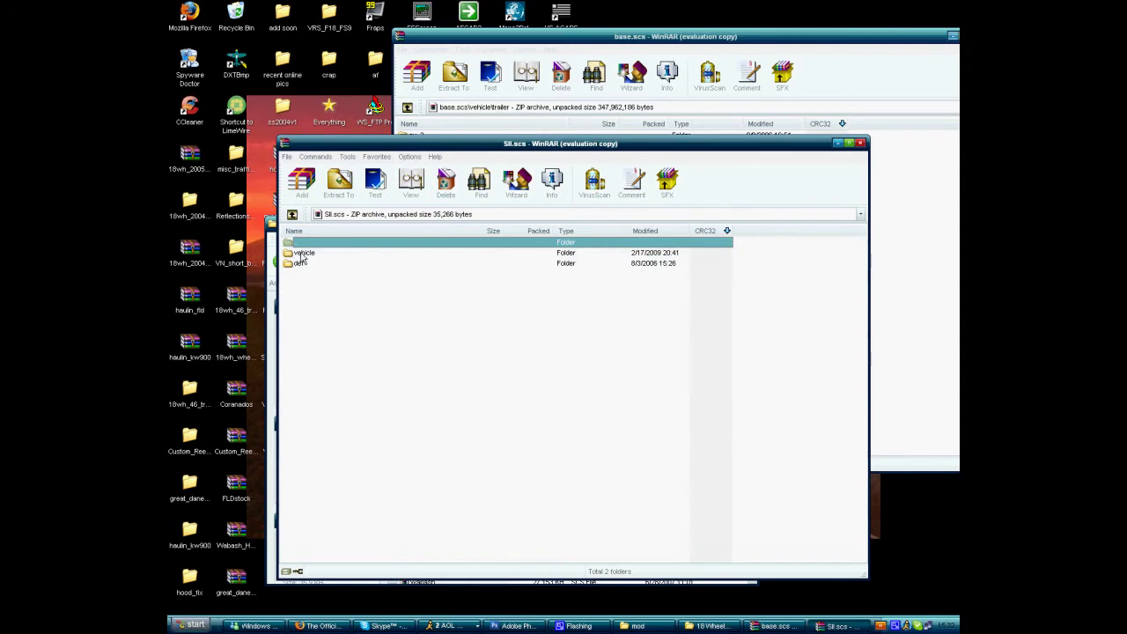
pyautogui.click(638, 365)
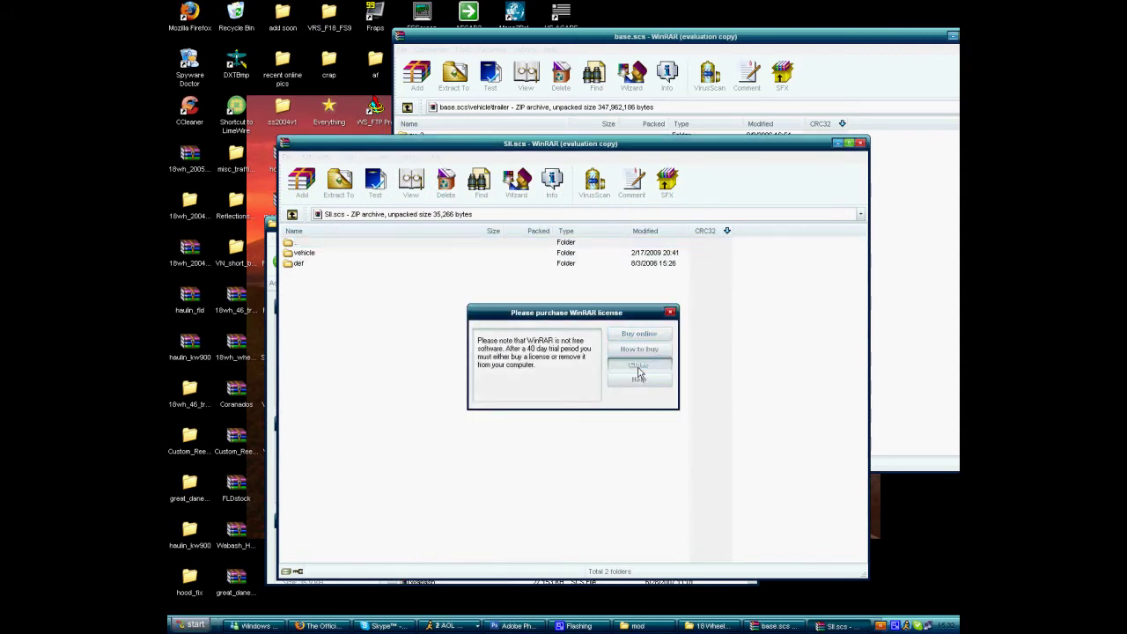
# Examine the include list of trailer_traffic_storage.sii in the archive's vehicle\trailer folder, and close the file and SII.scs
pyautogui.doubleClick(322, 253)
pyautogui.doubleClick(304, 264)
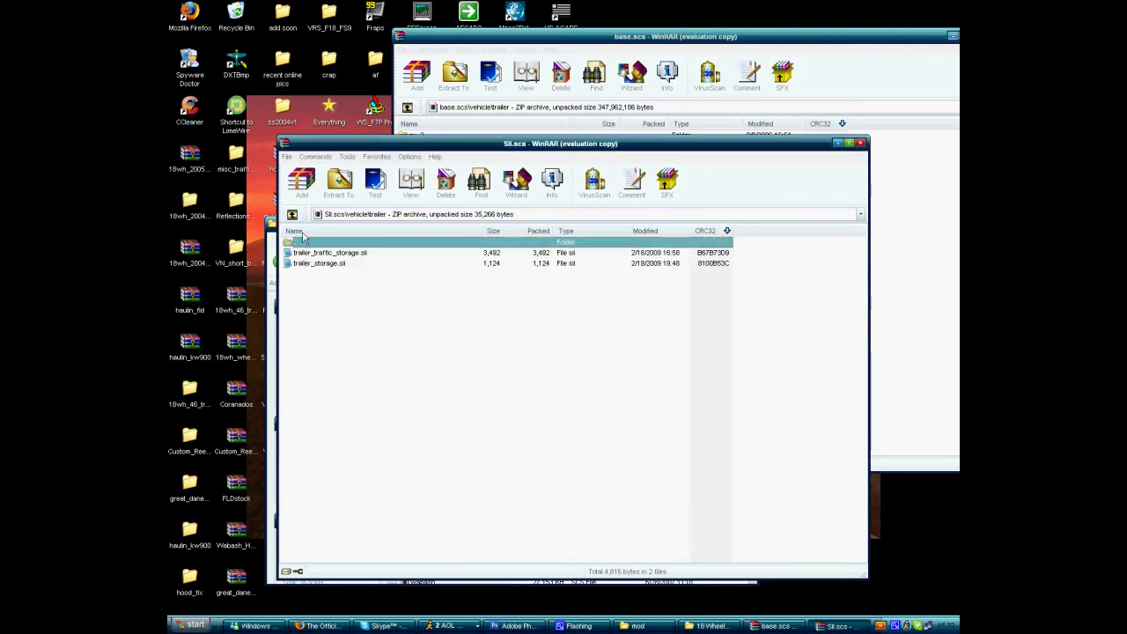
pyautogui.click(323, 254)
pyautogui.doubleClick(324, 254)
pyautogui.scroll(-10, 599, 334)
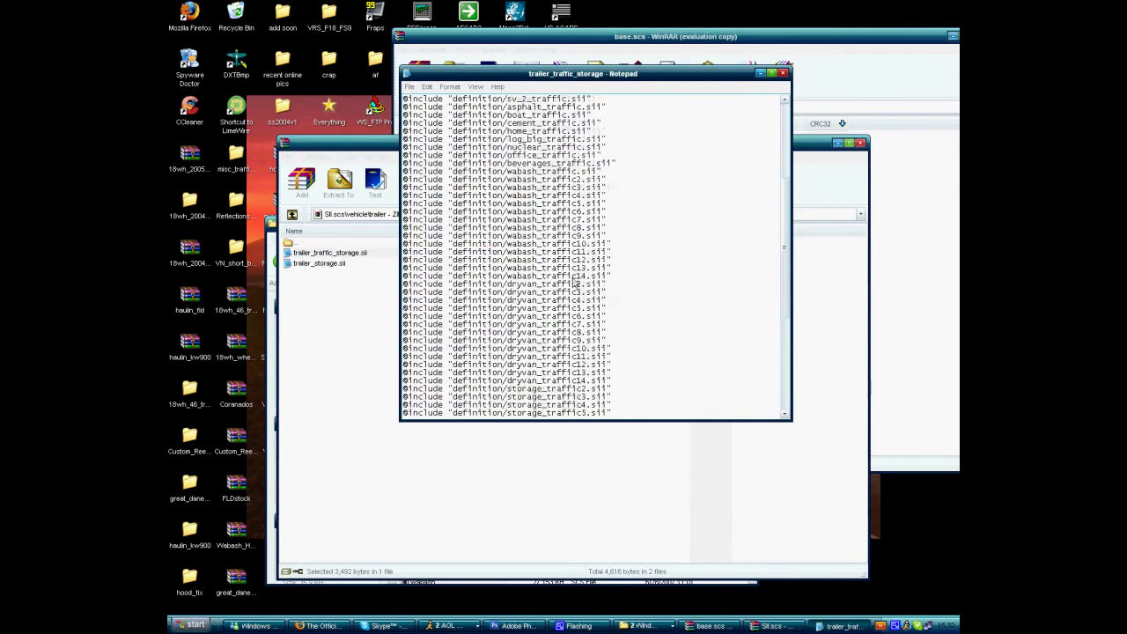
pyautogui.click(783, 74)
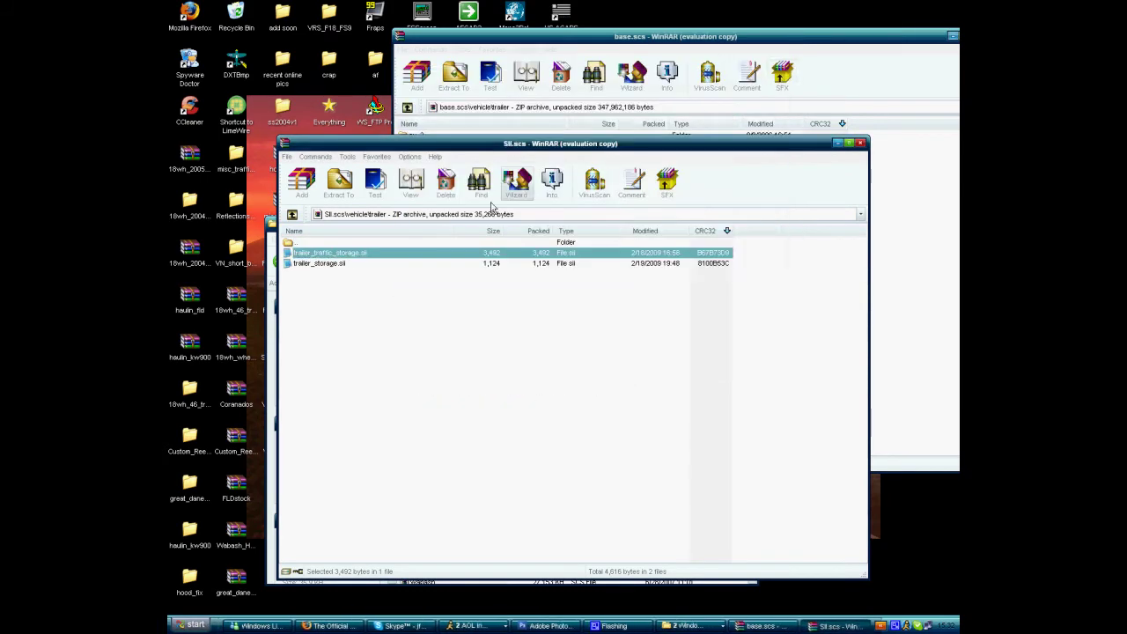
pyautogui.click(860, 144)
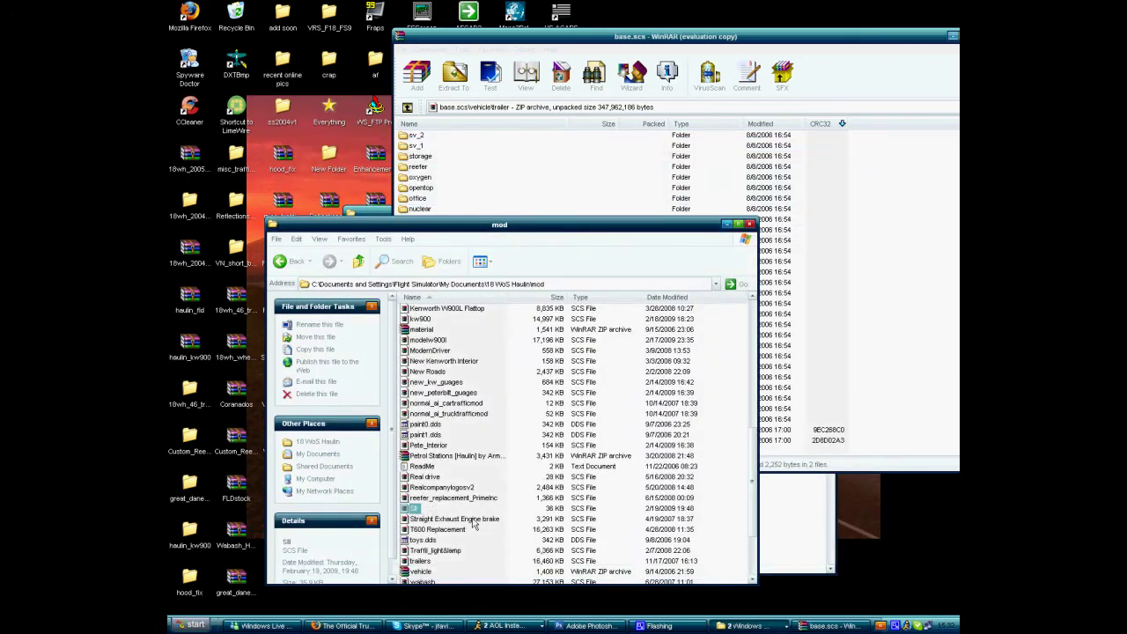
# View the traffic_storage file in vehicle\truck of the unpacked SII folder and close it
pyautogui.scroll(15, 475, 519)
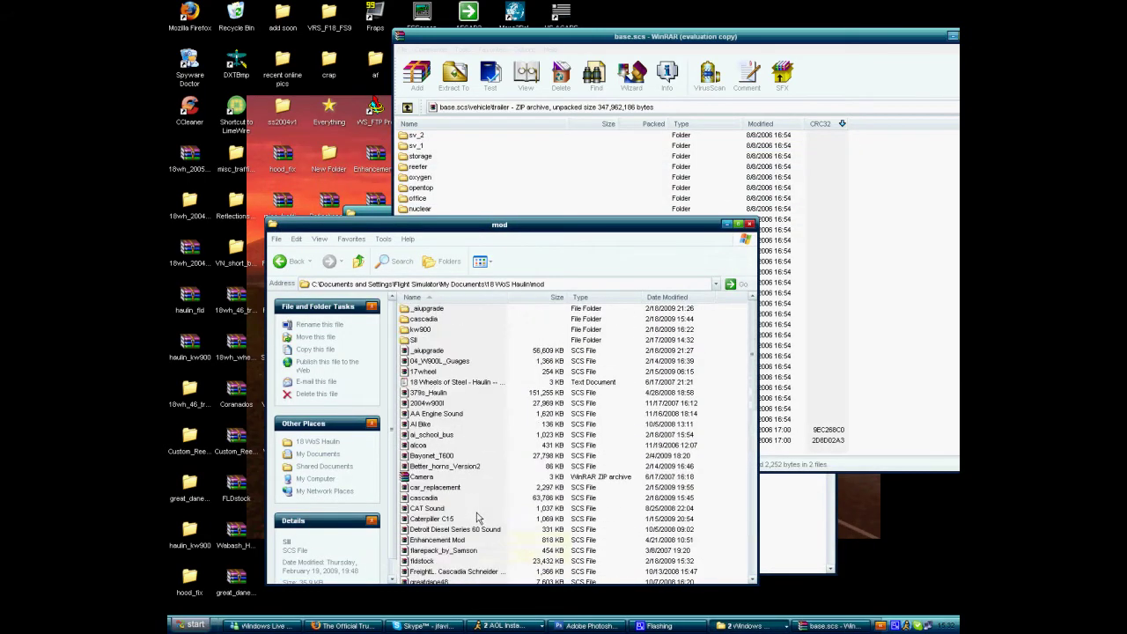
pyautogui.doubleClick(414, 340)
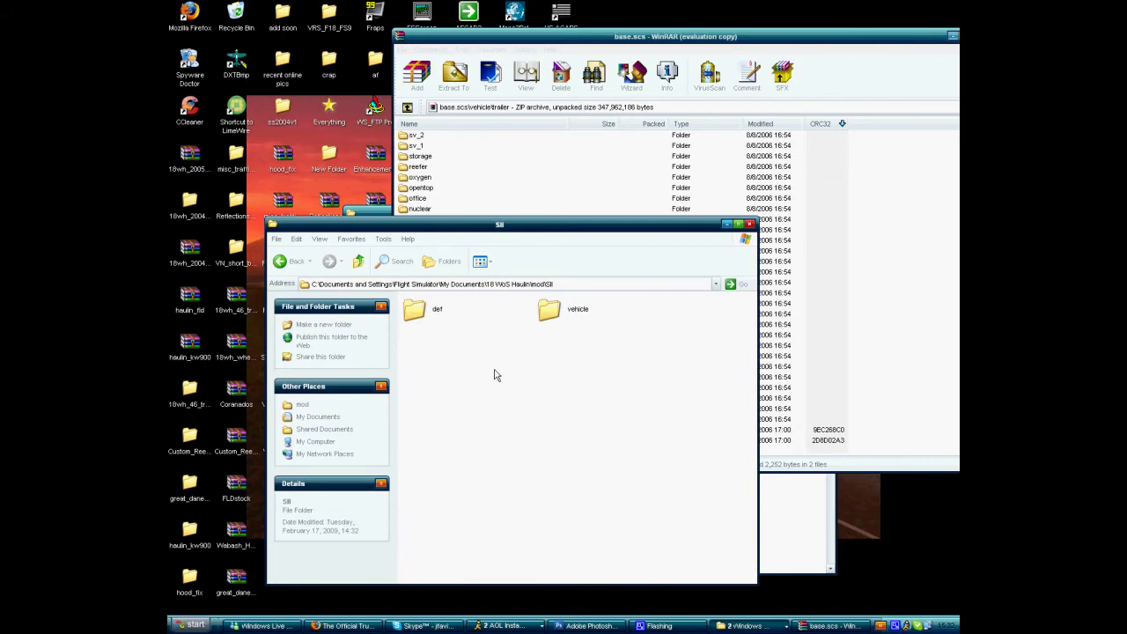
pyautogui.doubleClick(562, 310)
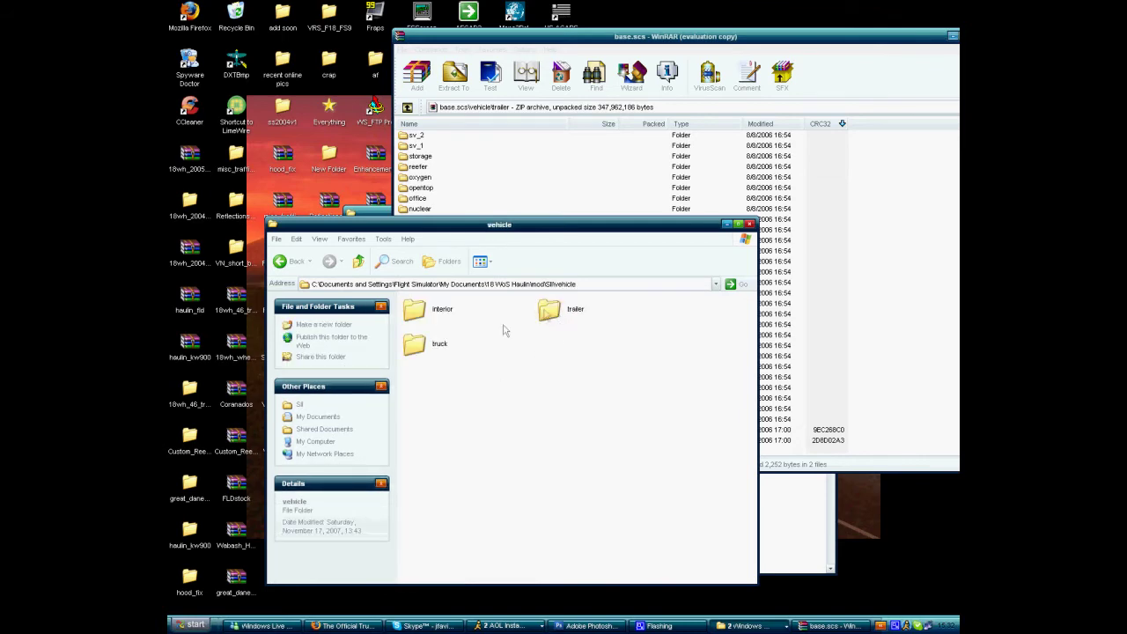
pyautogui.doubleClick(427, 351)
pyautogui.doubleClick(438, 310)
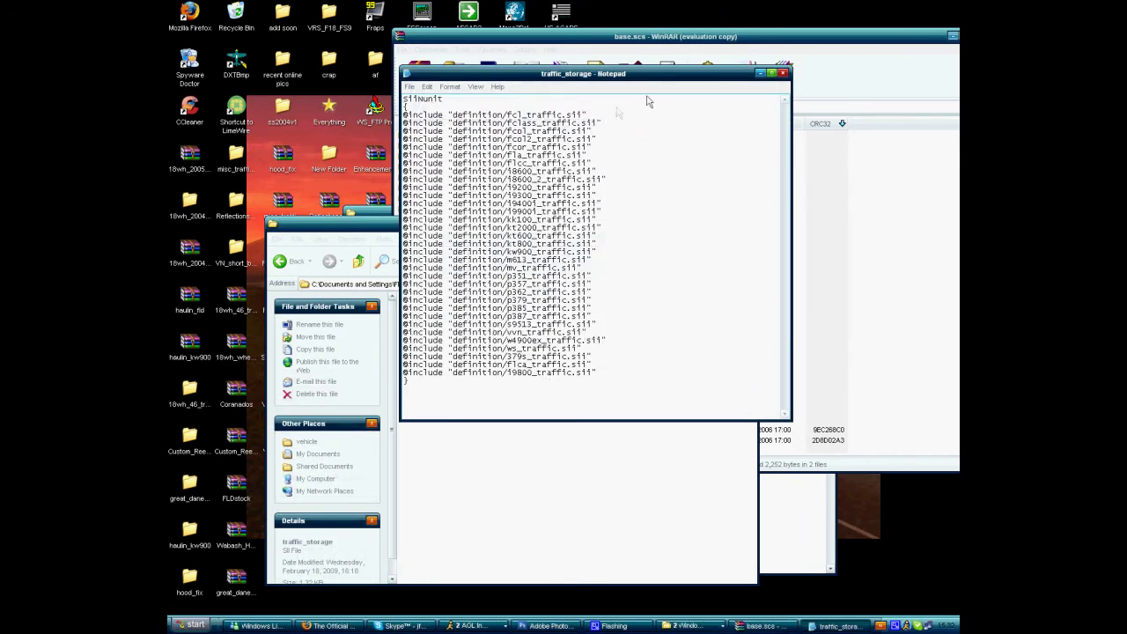
pyautogui.click(783, 73)
# Open truck_storage, end its include list with a closing brace, save the file and close it
pyautogui.doubleClick(563, 303)
pyautogui.scroll(-1, 568, 312)
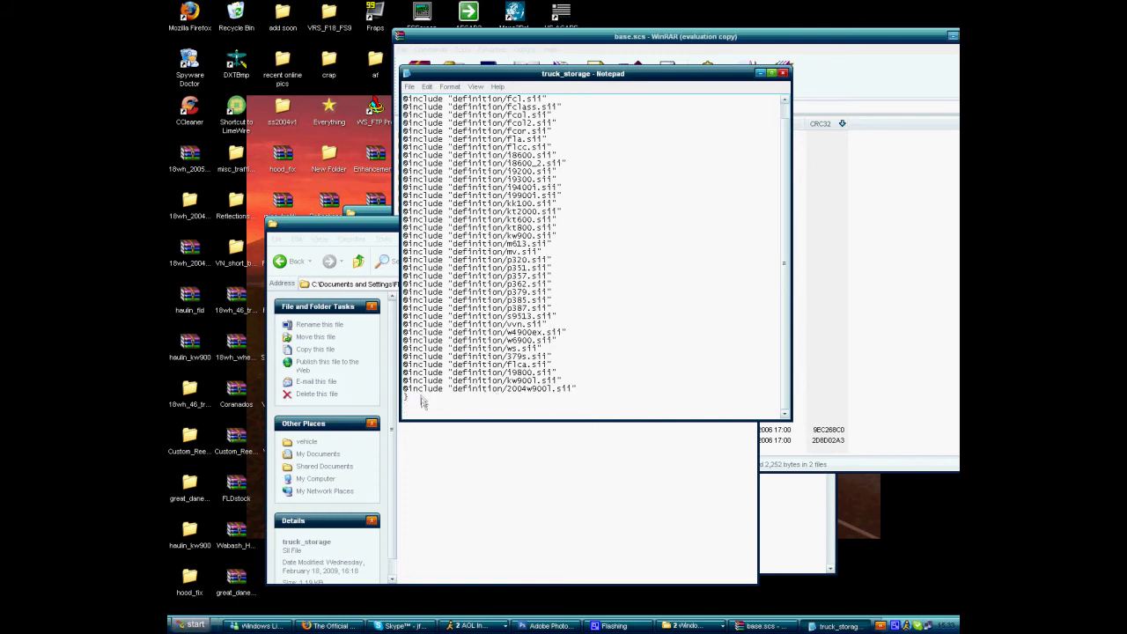
pyautogui.write('}')
pyautogui.click(410, 87)
pyautogui.click(422, 123)
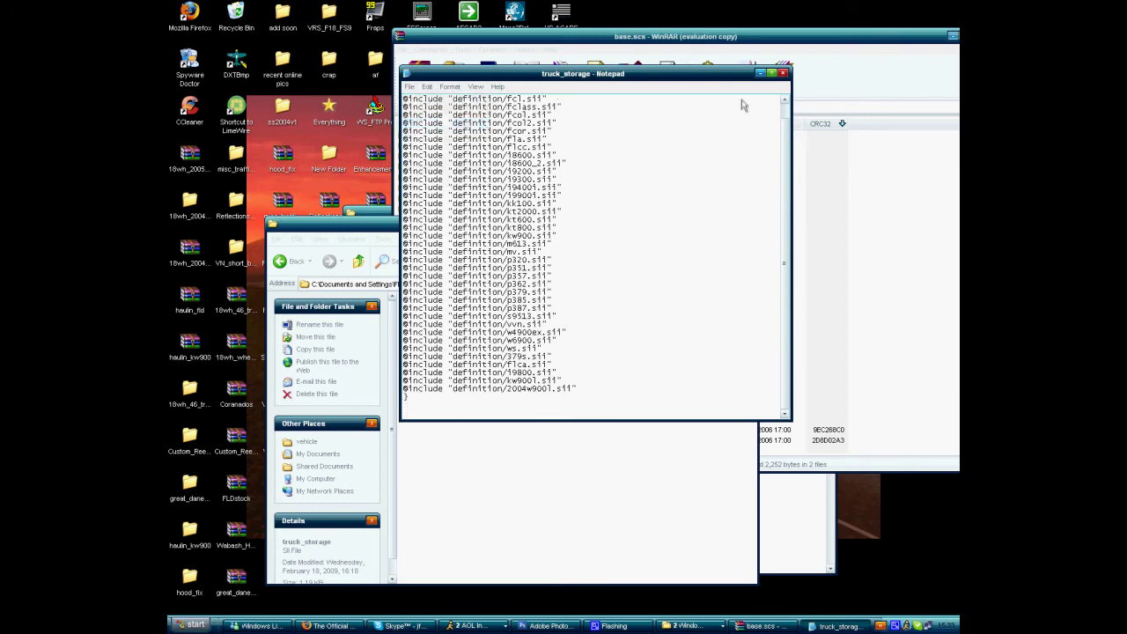
pyautogui.click(783, 73)
# Go back up to the SII folder and add def and vehicle to SII.scs in the mod folder with compression None
pyautogui.click(572, 365)
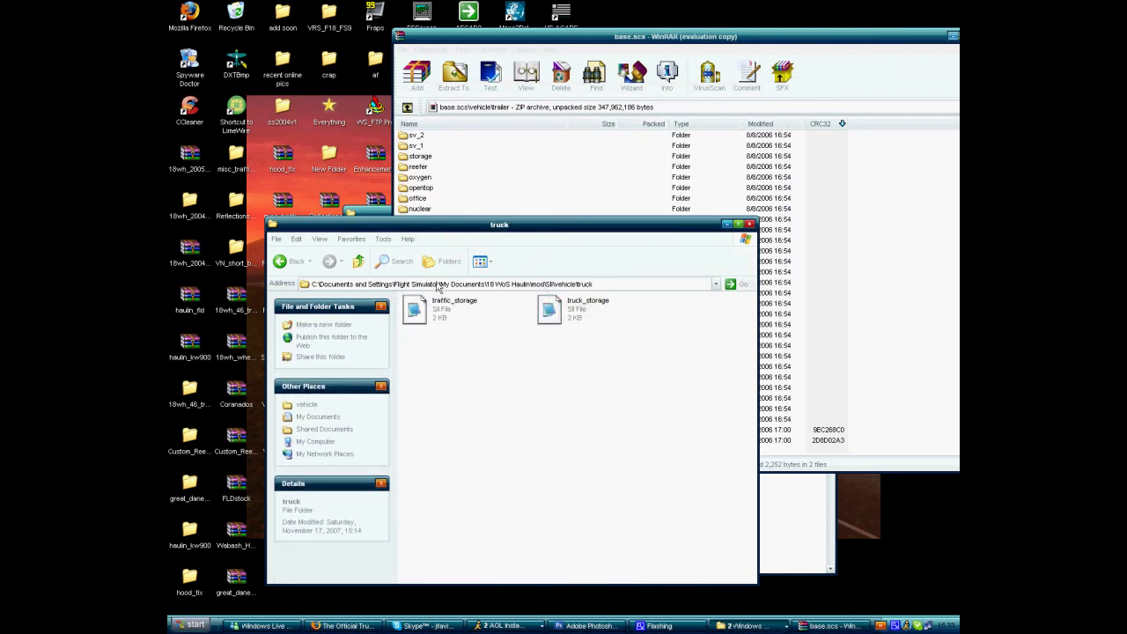
pyautogui.click(359, 262)
pyautogui.click(359, 262)
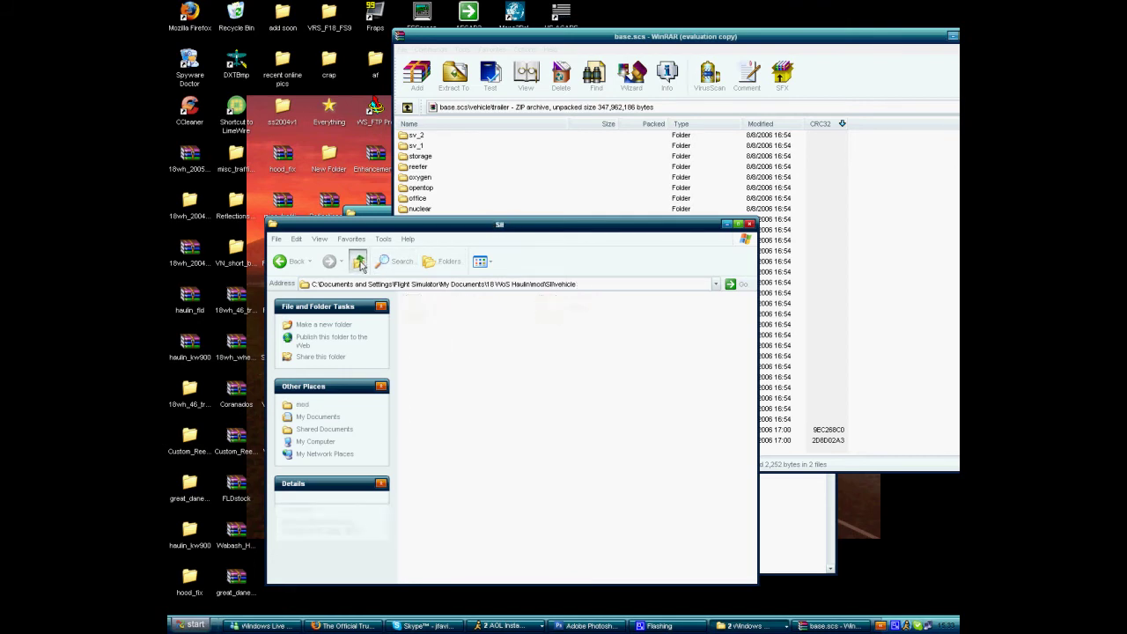
pyautogui.moveTo(617, 433); pyautogui.dragTo(406, 302)
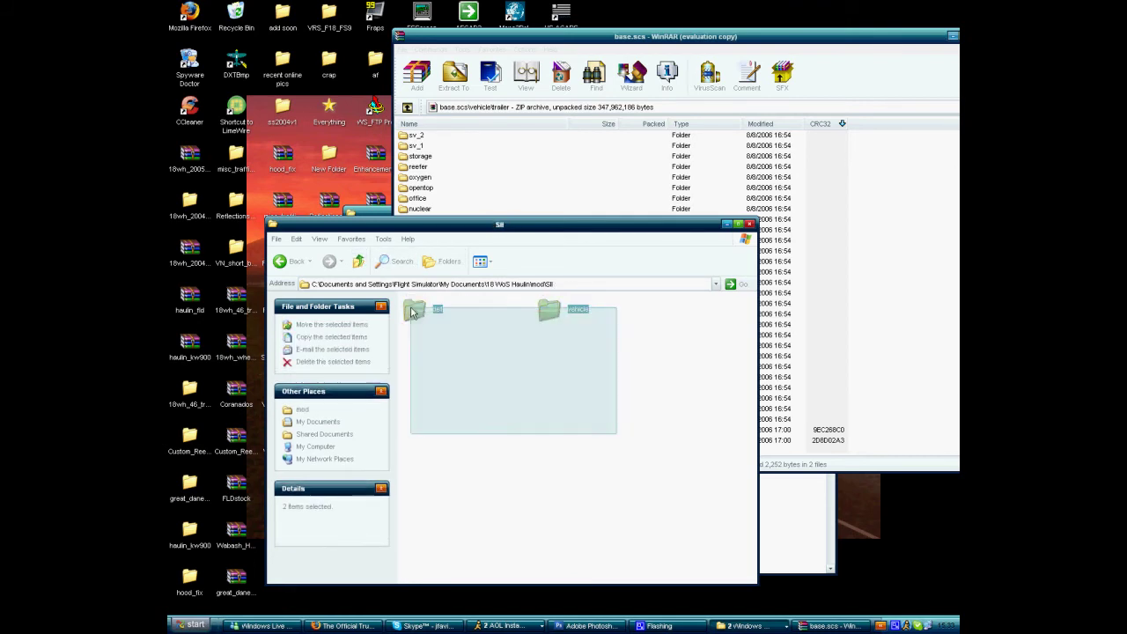
pyautogui.rightClick(423, 311)
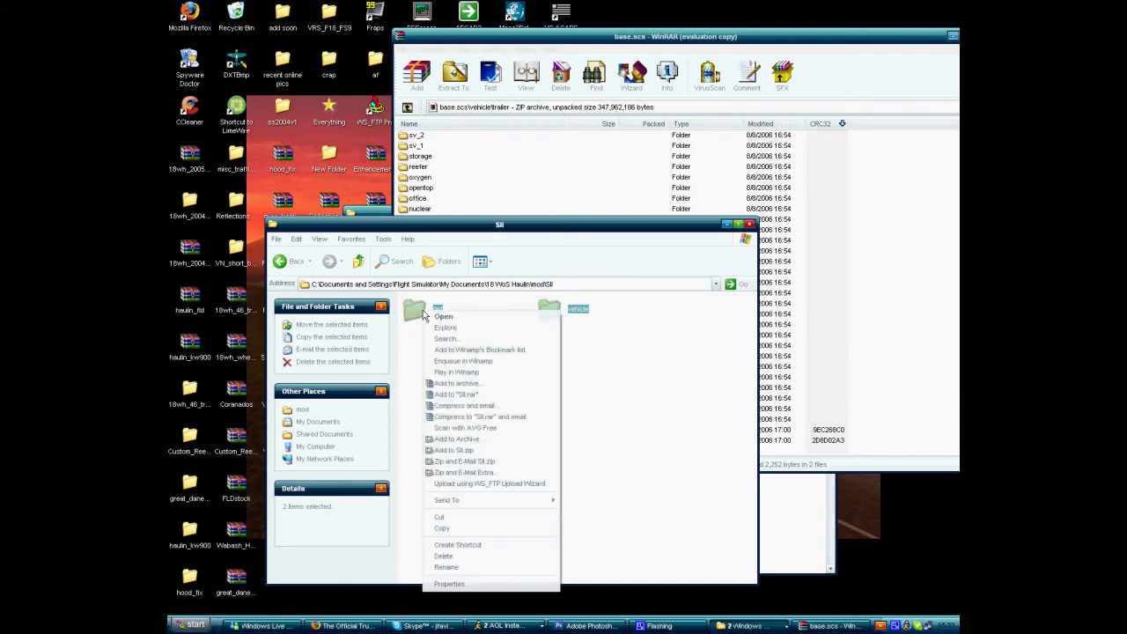
pyautogui.click(486, 442)
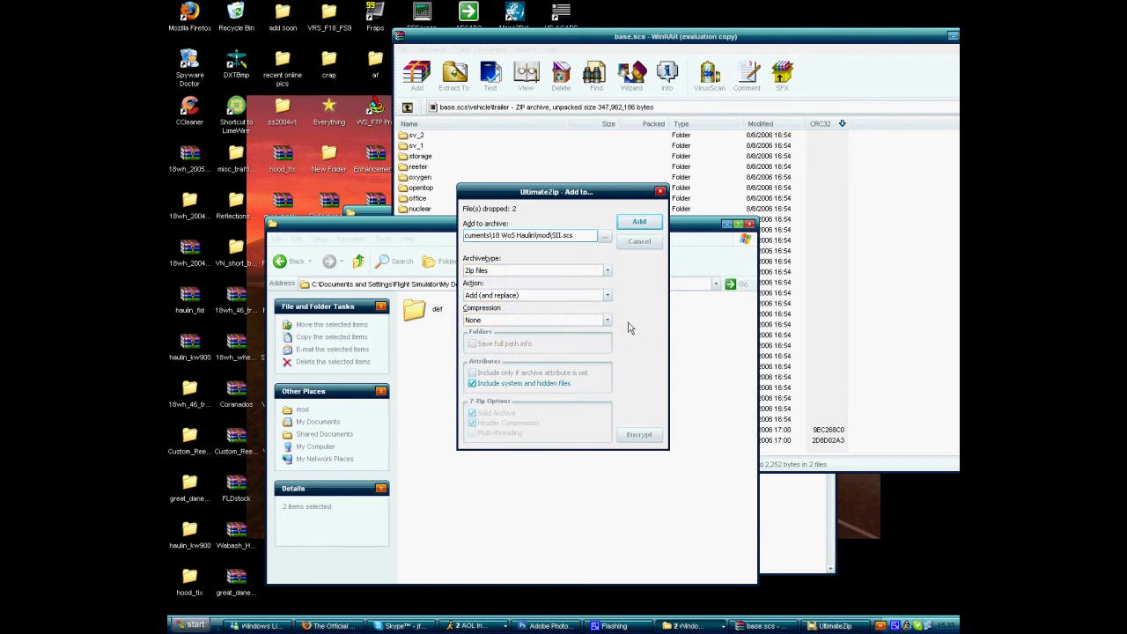
pyautogui.click(473, 383)
pyautogui.click(640, 221)
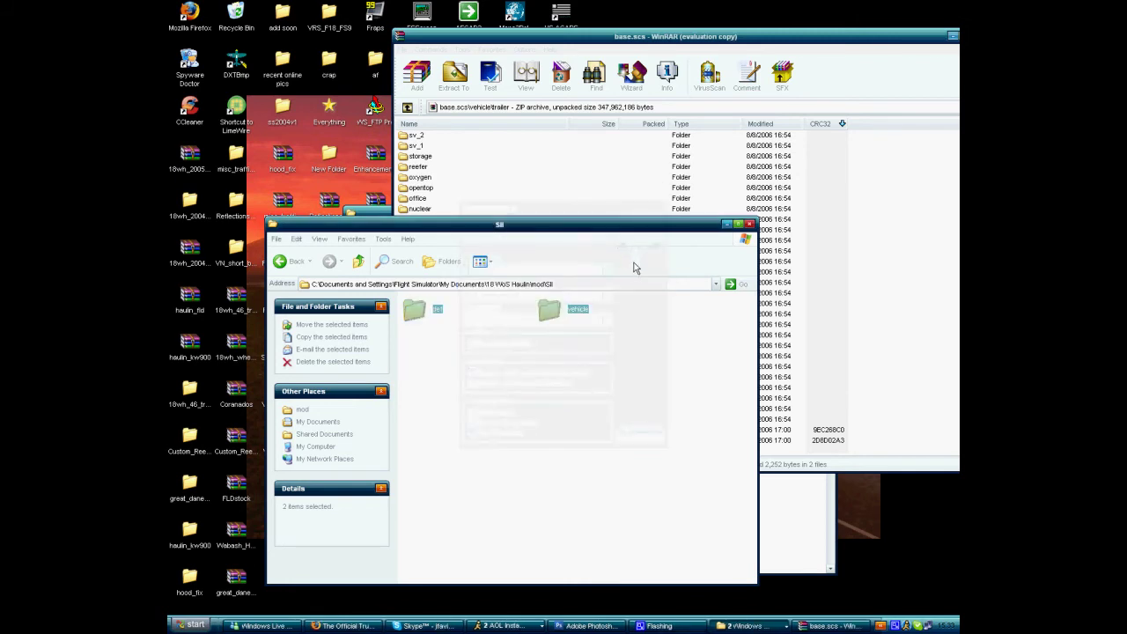
# Close the SII folder and extract all files of Volvo_VNL780.zip to the Volvo_VNL780 folder on the desktop
pyautogui.click(749, 223)
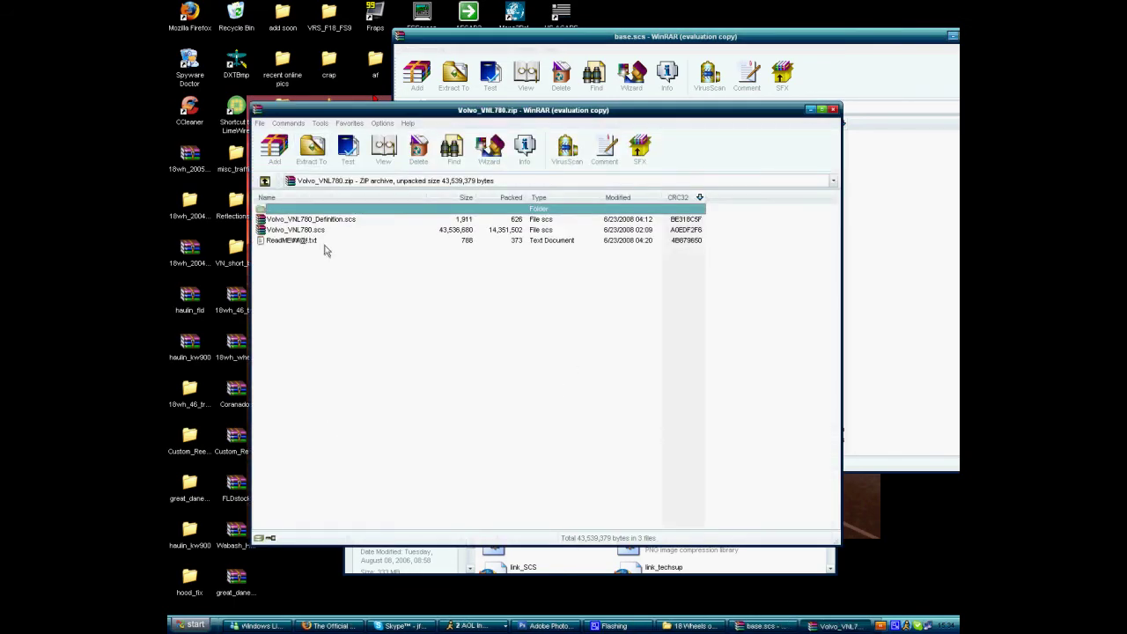
pyautogui.click(611, 331)
pyautogui.moveTo(337, 275); pyautogui.dragTo(313, 223)
pyautogui.click(311, 149)
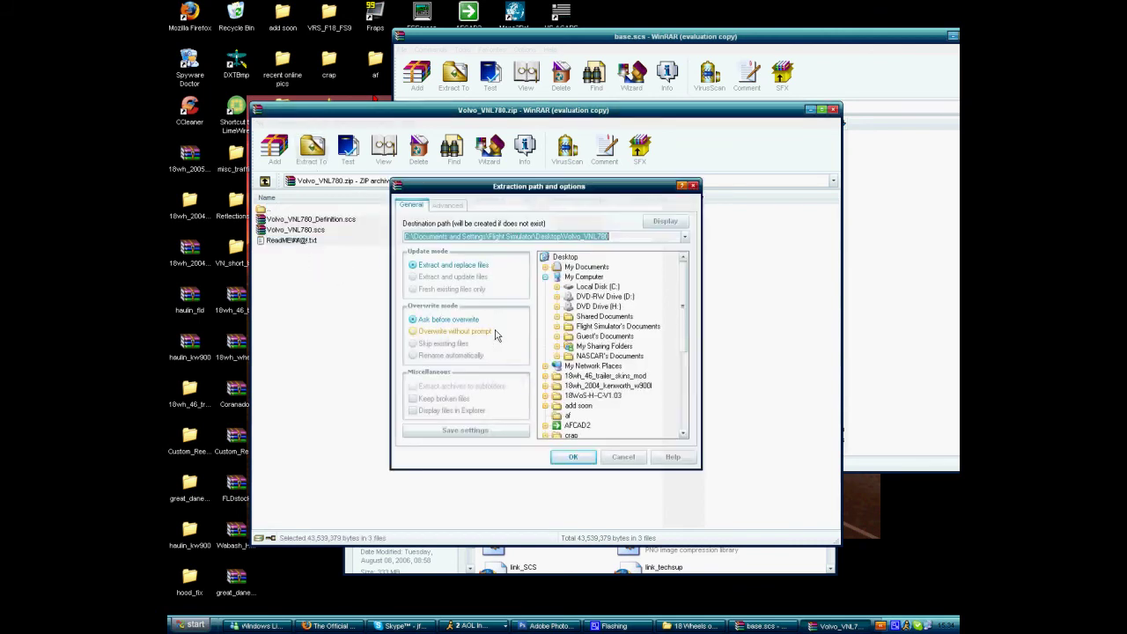
pyautogui.click(572, 456)
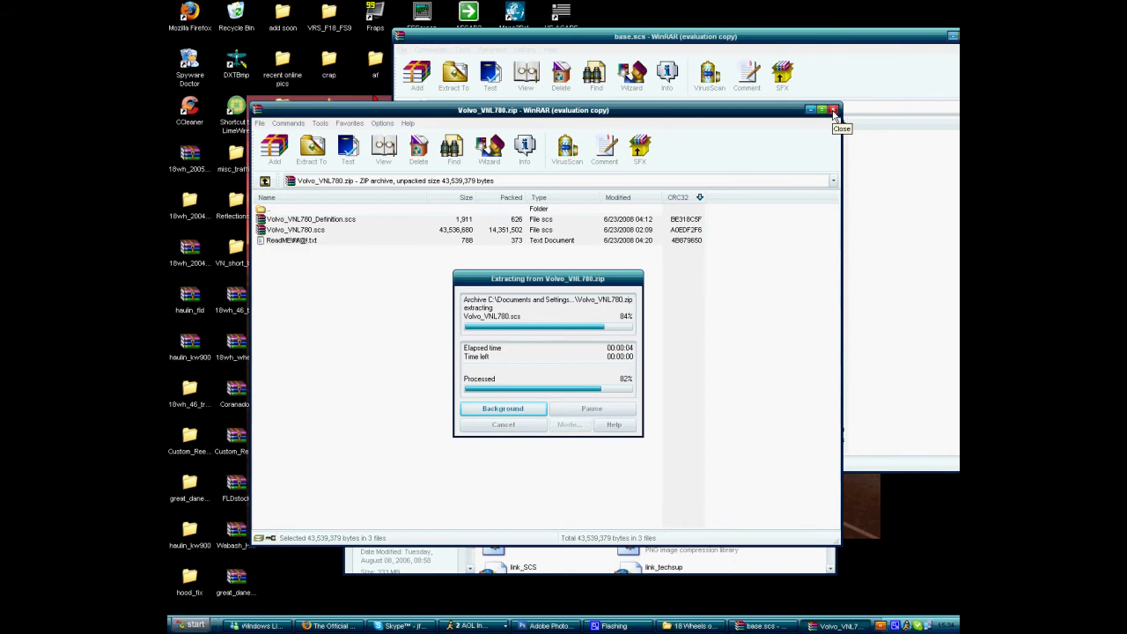
pyautogui.click(834, 110)
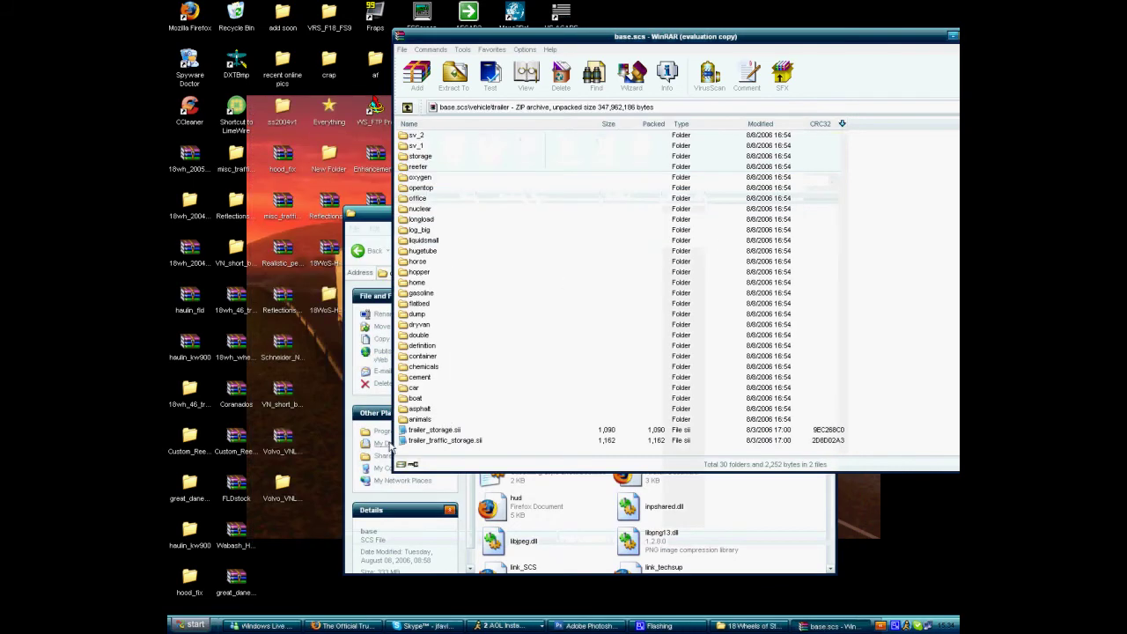
# Read the install notes in the extracted Volvo_VNL780 folder's ReadME file, and close the file and folder
pyautogui.doubleClick(266, 500)
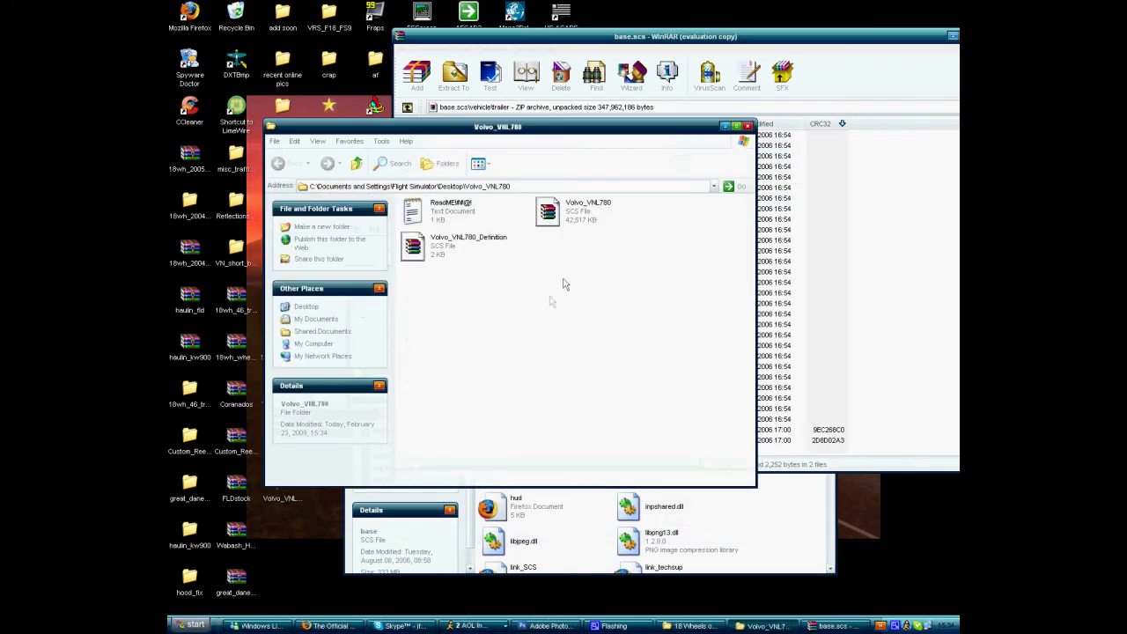
pyautogui.doubleClick(460, 210)
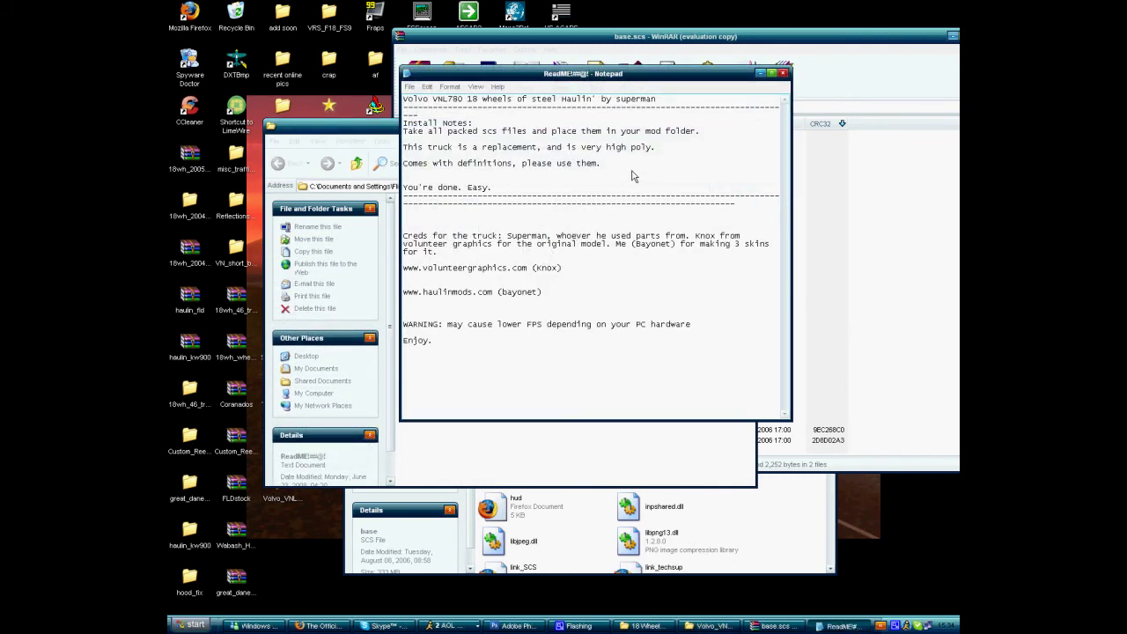
pyautogui.click(781, 73)
pyautogui.click(747, 126)
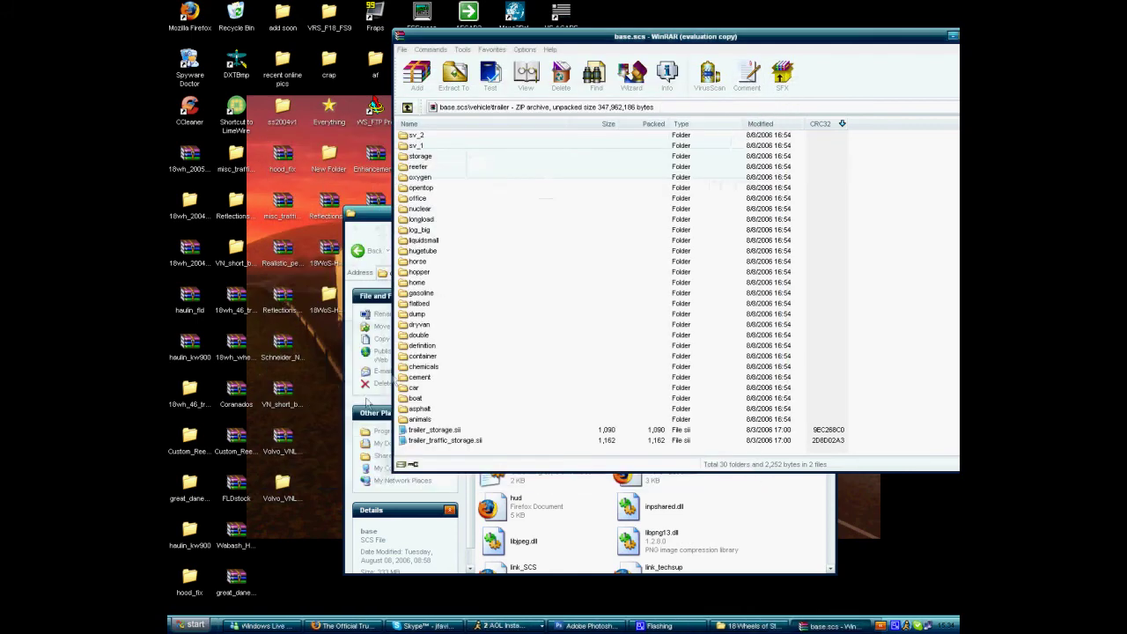
# Close the base.scs archive and the 18 Wheels of Steel Haulin program folder
pyautogui.moveTo(299, 412); pyautogui.dragTo(283, 315)
pyautogui.moveTo(285, 264); pyautogui.dragTo(813, 48)
pyautogui.moveTo(691, 130); pyautogui.dragTo(715, 39)
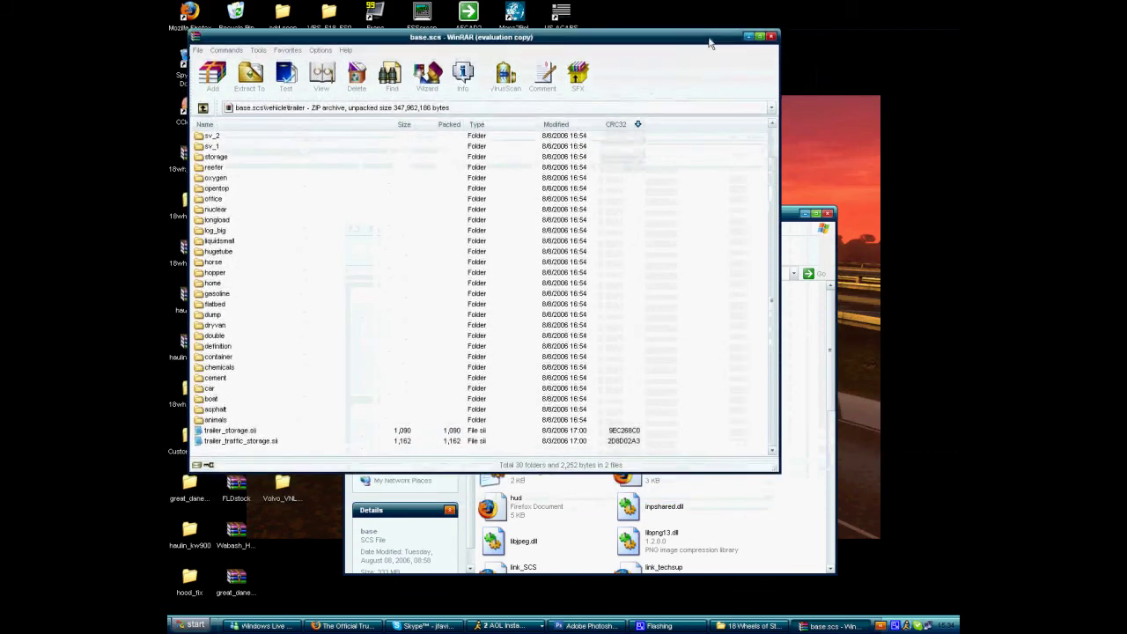
pyautogui.click(771, 38)
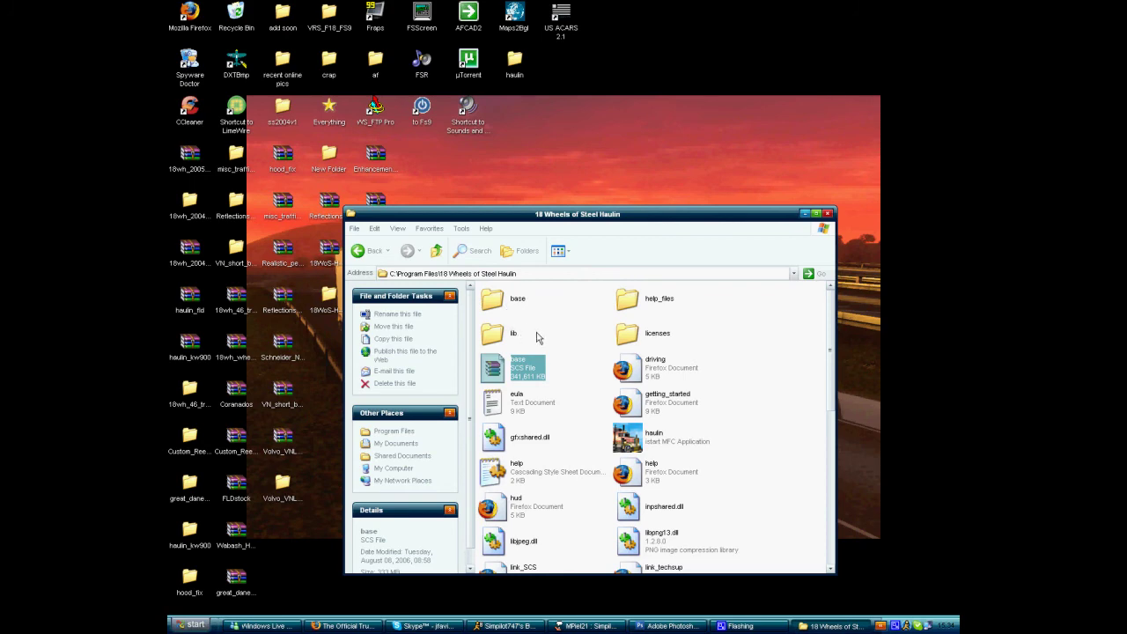
pyautogui.click(828, 213)
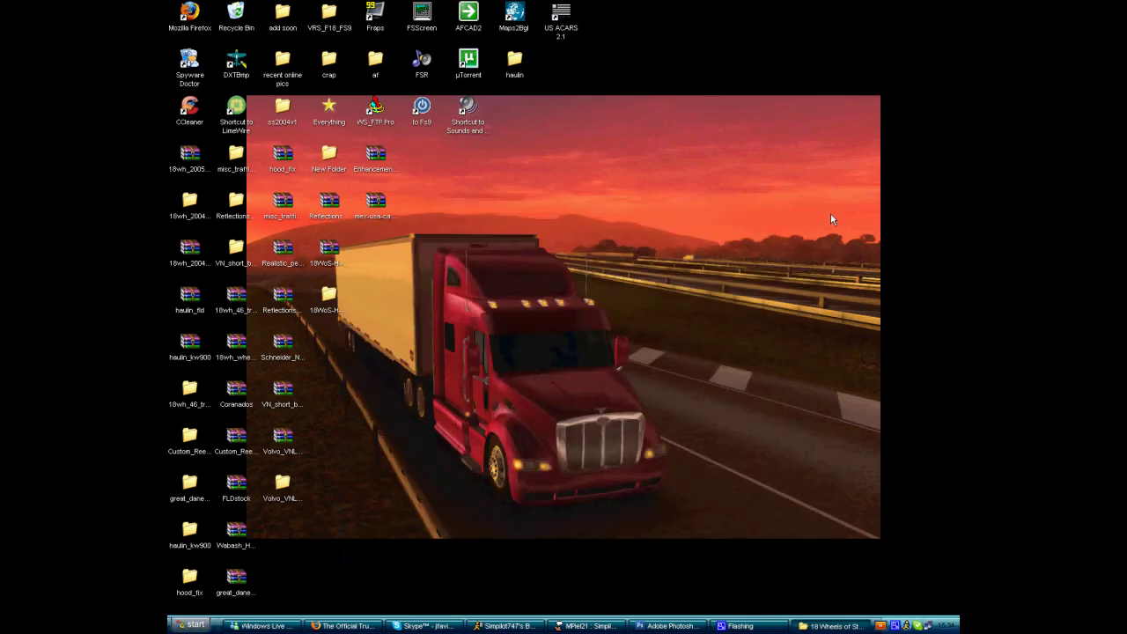
# Open the 18 WoS Haulin mod folder in My Documents, view its SII subfolder and return to mod
pyautogui.click(194, 624)
pyautogui.click(280, 347)
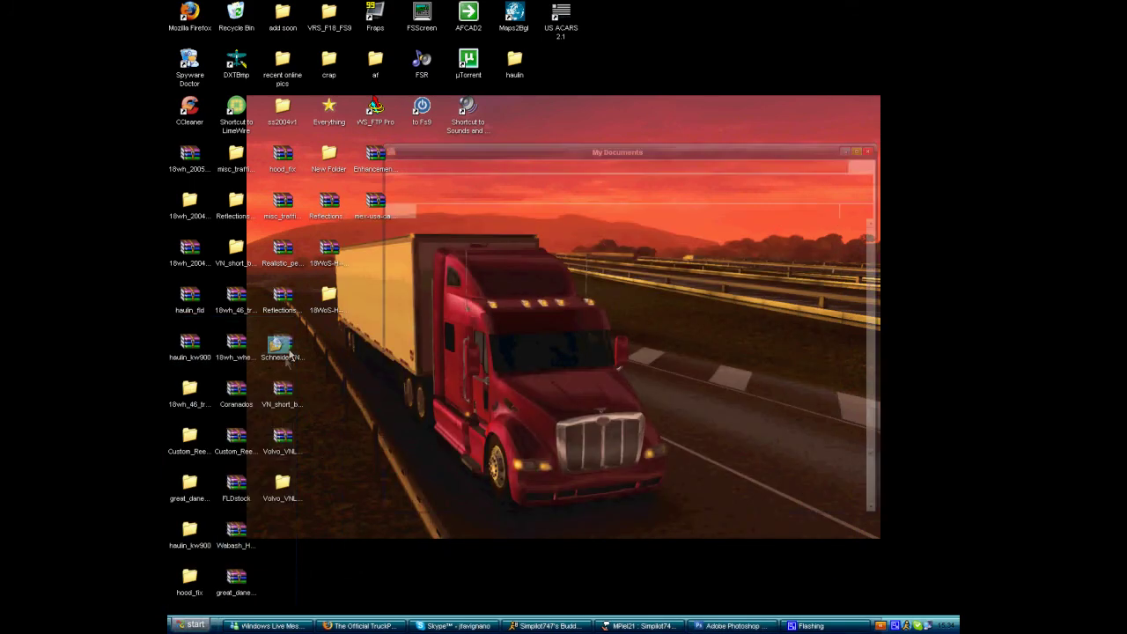
pyautogui.scroll(10, 532, 278)
pyautogui.doubleClick(555, 287)
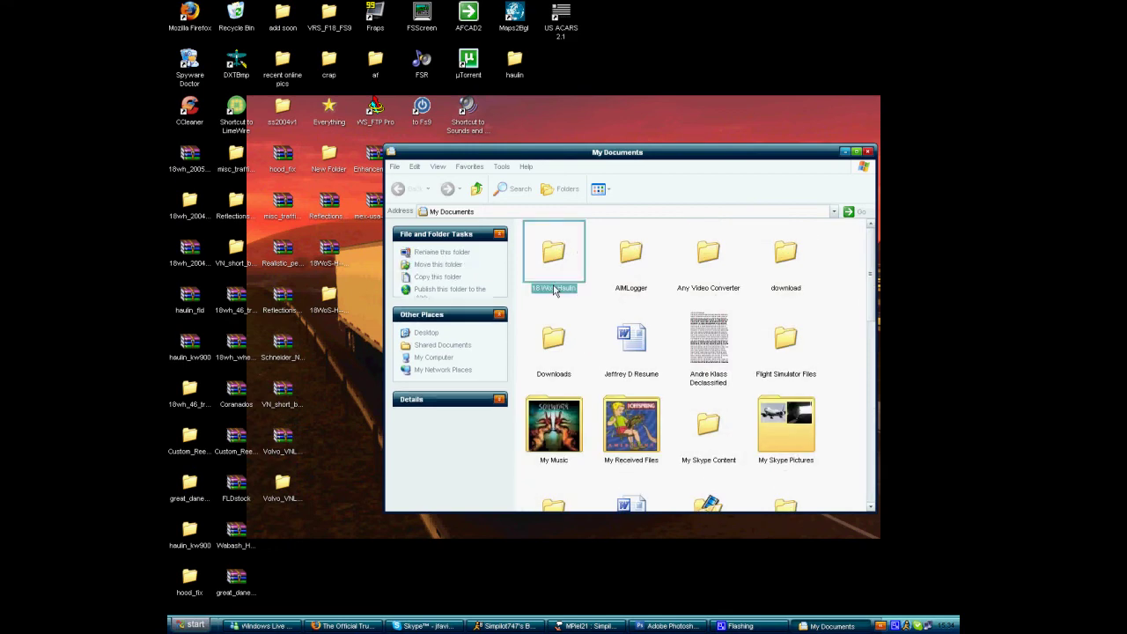
pyautogui.doubleClick(542, 243)
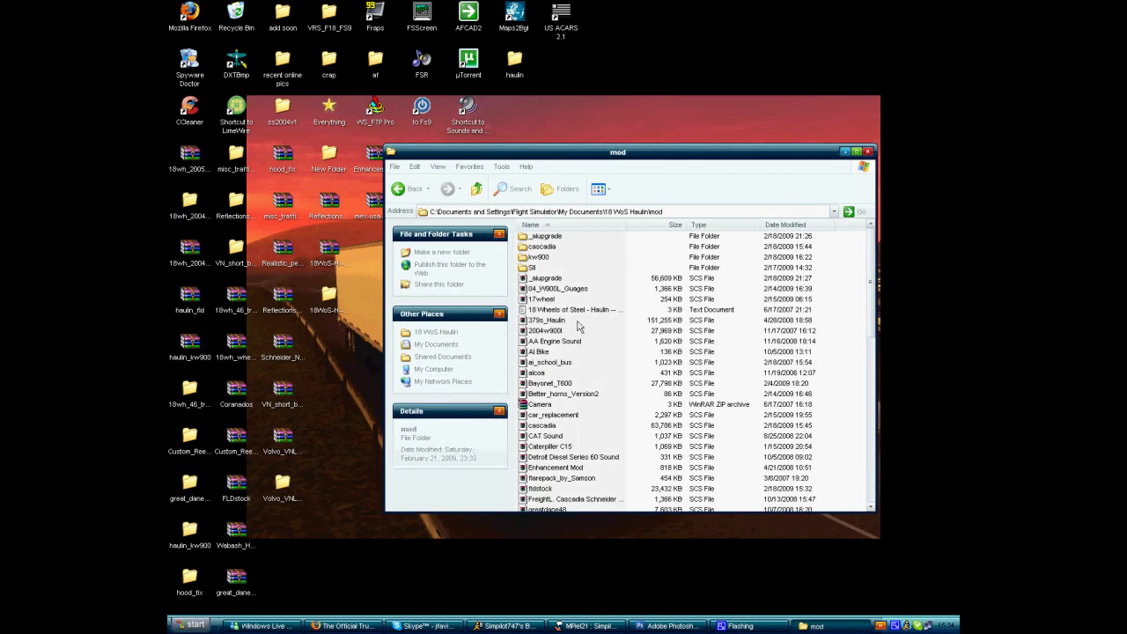
pyautogui.doubleClick(531, 267)
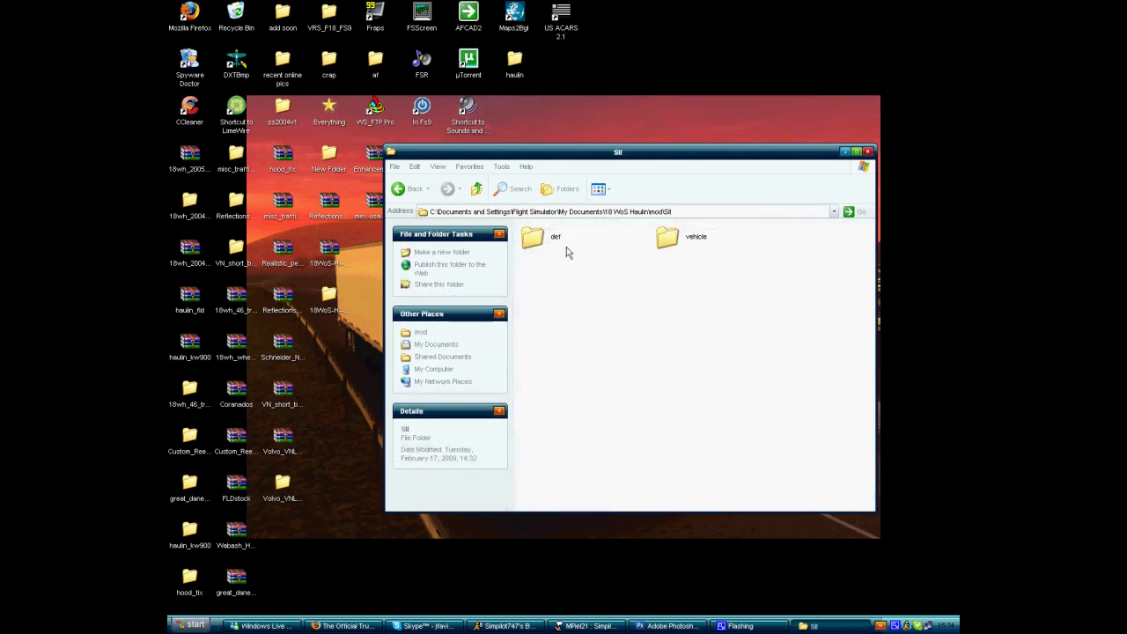
pyautogui.click(476, 188)
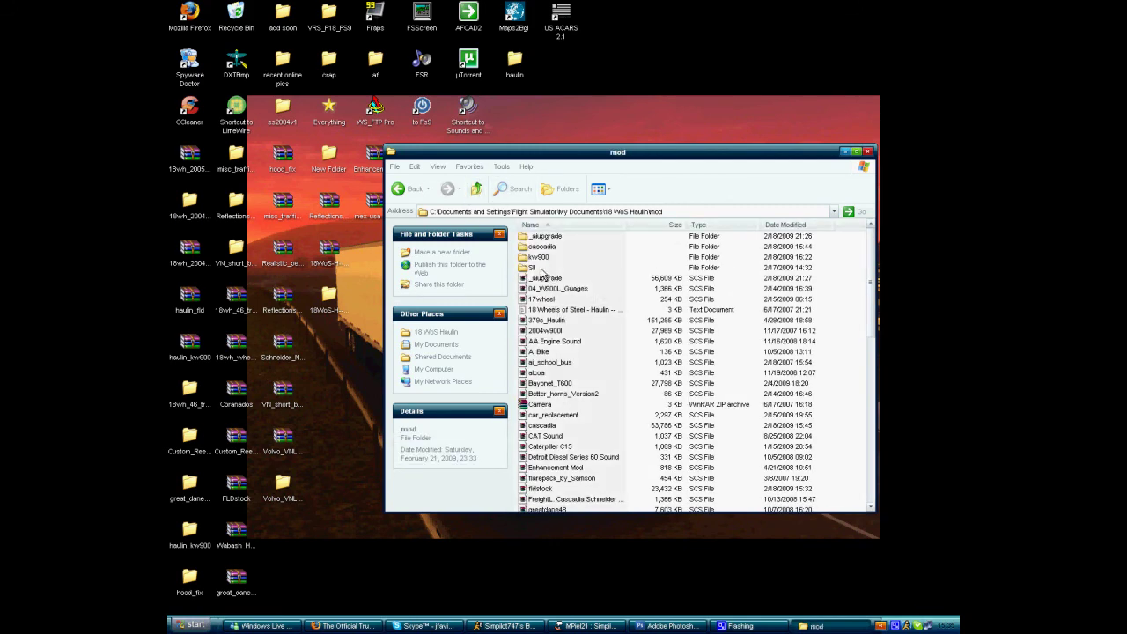
# Open the SII folder and start adding its def and vehicle folders to an archive with UltimateZip
pyautogui.doubleClick(531, 268)
pyautogui.moveTo(676, 335); pyautogui.dragTo(528, 234)
pyautogui.moveTo(722, 324); pyautogui.dragTo(544, 233)
pyautogui.rightClick(549, 237)
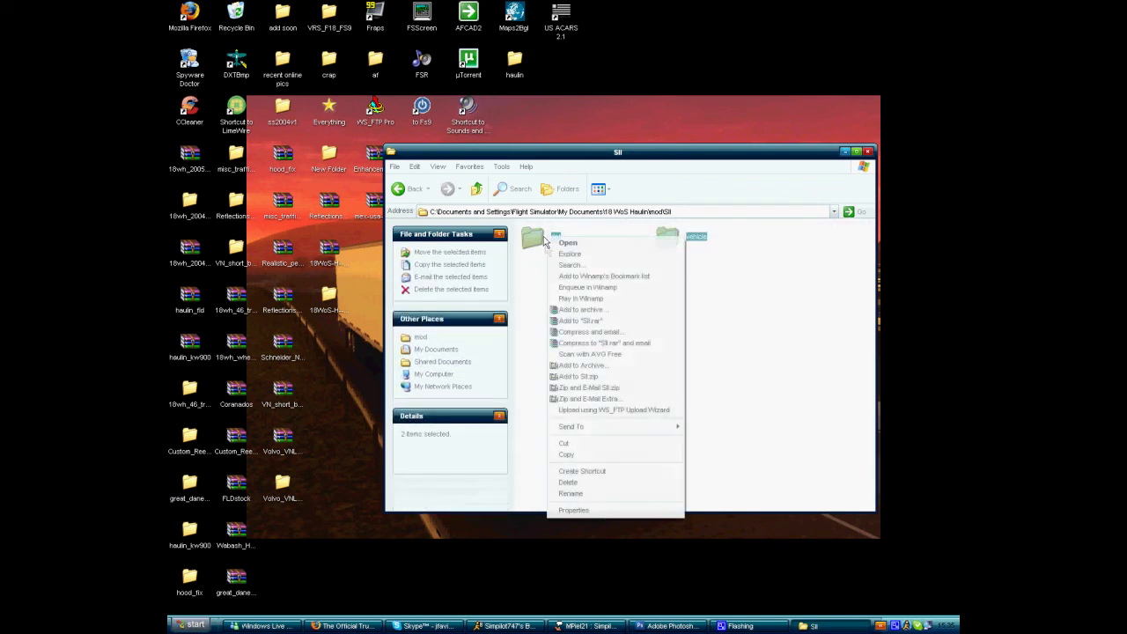
pyautogui.click(608, 366)
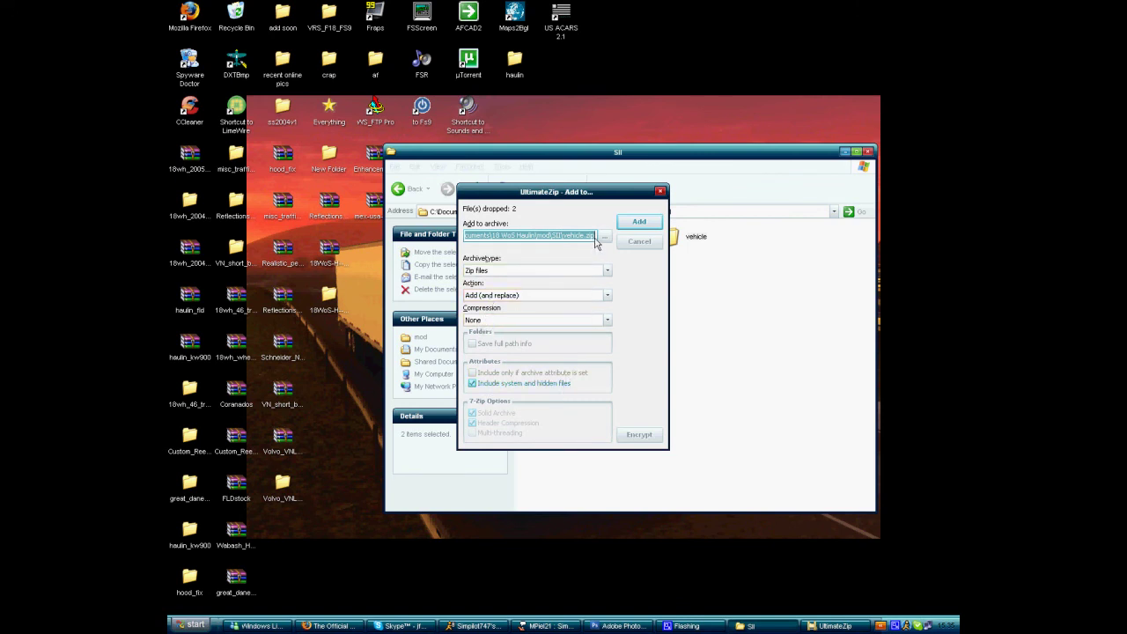
# Replace the proposed archive file name with one ending in .scs, and cancel the archive creation
pyautogui.press('End')
pyautogui.press('BackSpace')
pyautogui.press('BackSpace')
pyautogui.press('BackSpace')
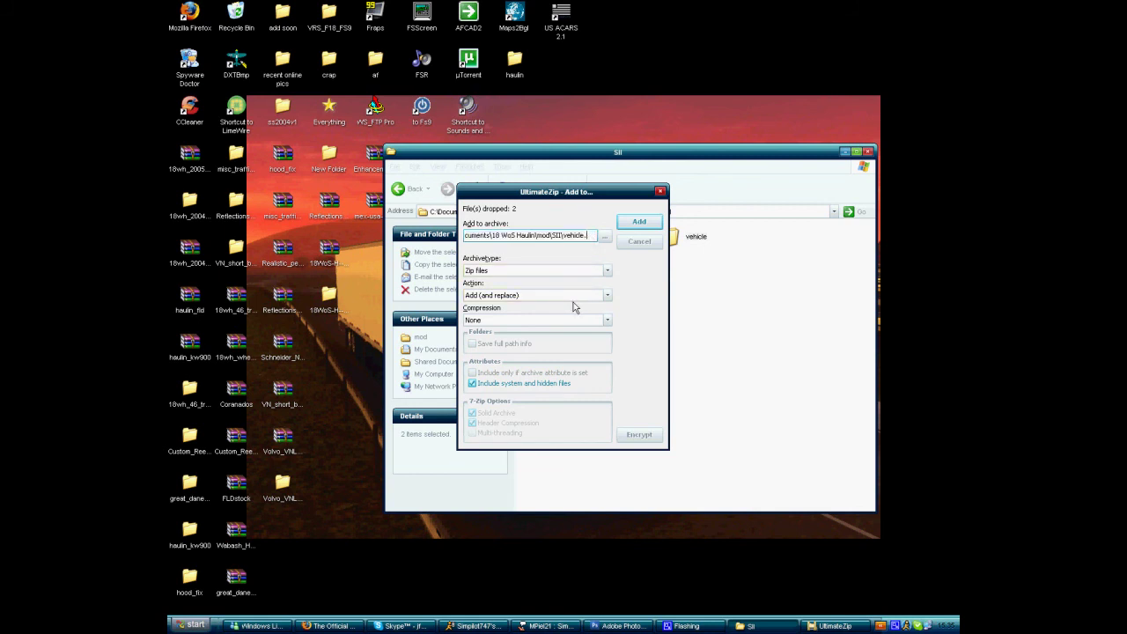
pyautogui.press('BackSpace')
pyautogui.press('BackSpace')
pyautogui.press('BackSpace')
pyautogui.press('BackSpace')
pyautogui.press('BackSpace')
pyautogui.press('BackSpace')
pyautogui.press('BackSpace')
pyautogui.press('BackSpace')
pyautogui.press('BackSpace')
pyautogui.write('.scs')
pyautogui.click(637, 241)
# Pack the def and vehicle folders into an uncompressed vehicle.zip inside the SII folder
pyautogui.rightClick(532, 236)
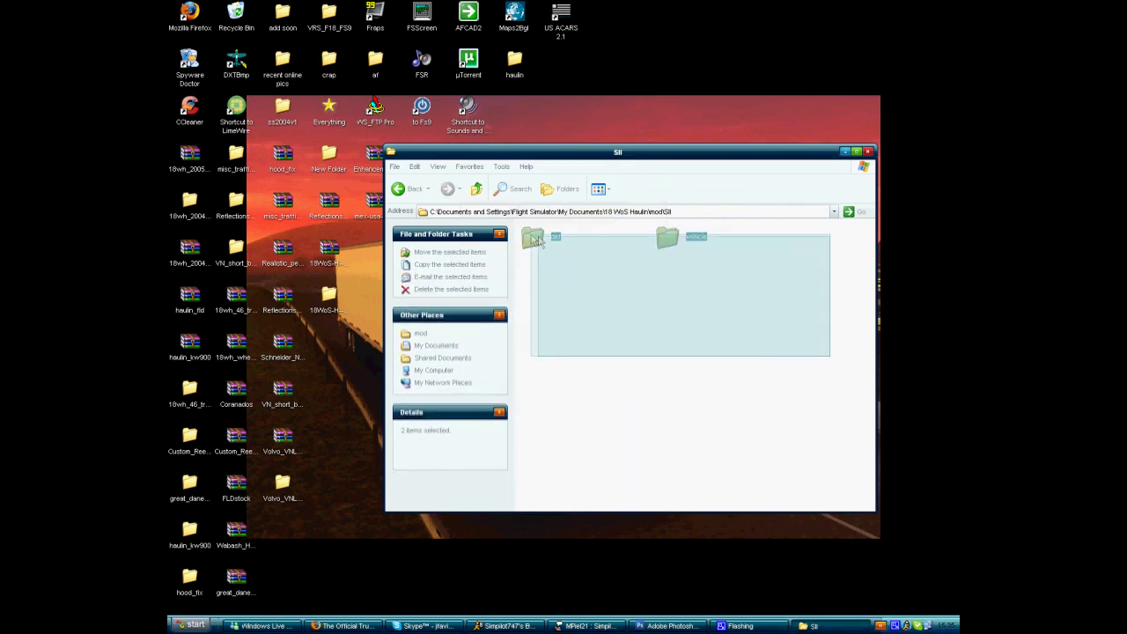
pyautogui.click(594, 365)
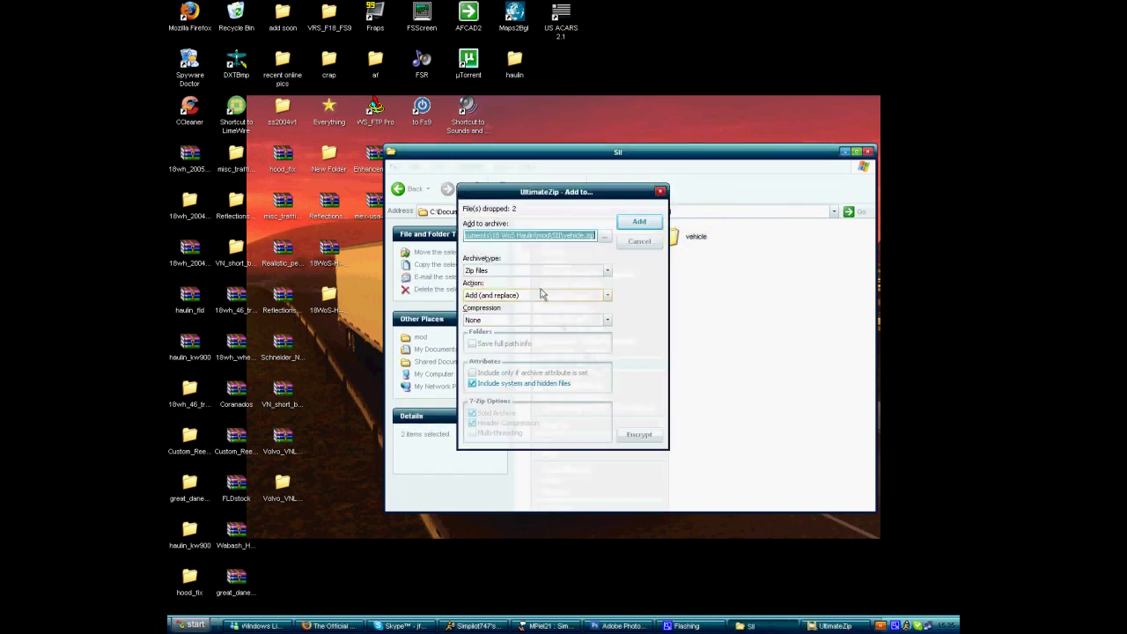
pyautogui.click(639, 222)
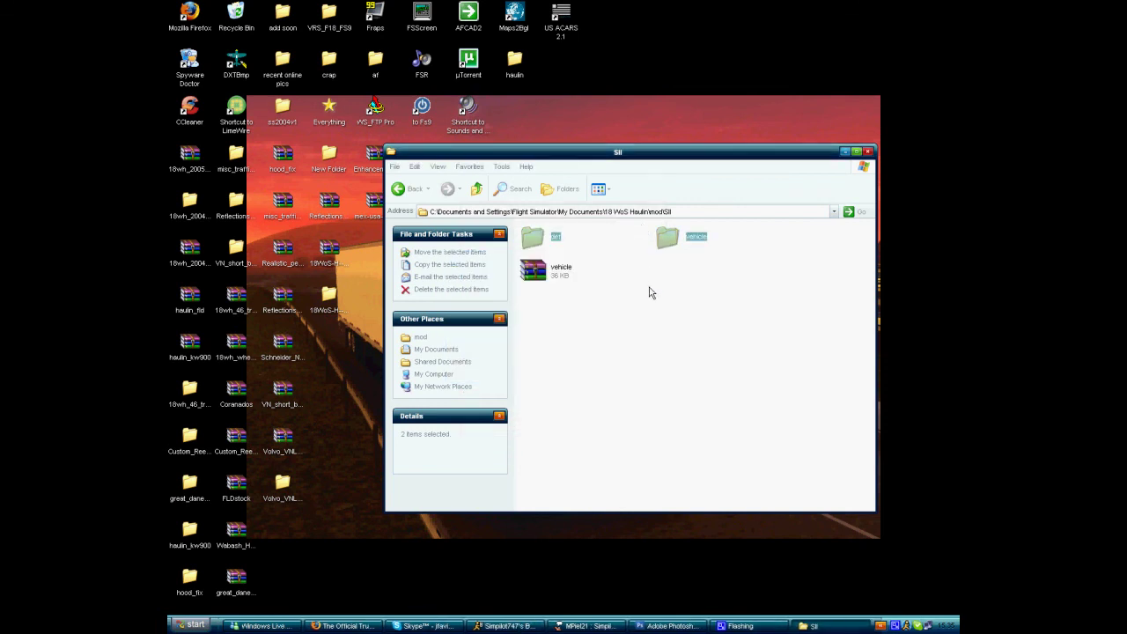
# Delete the vehicle zip archive from the SII folder
pyautogui.click(545, 271)
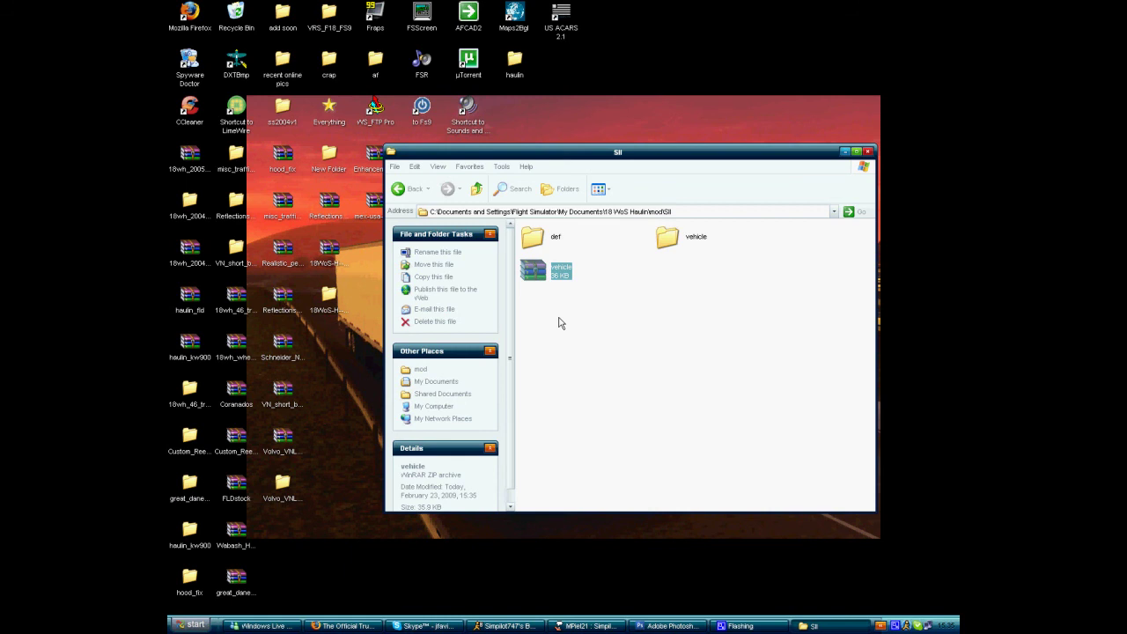
pyautogui.press('Delete')
pyautogui.click(604, 322)
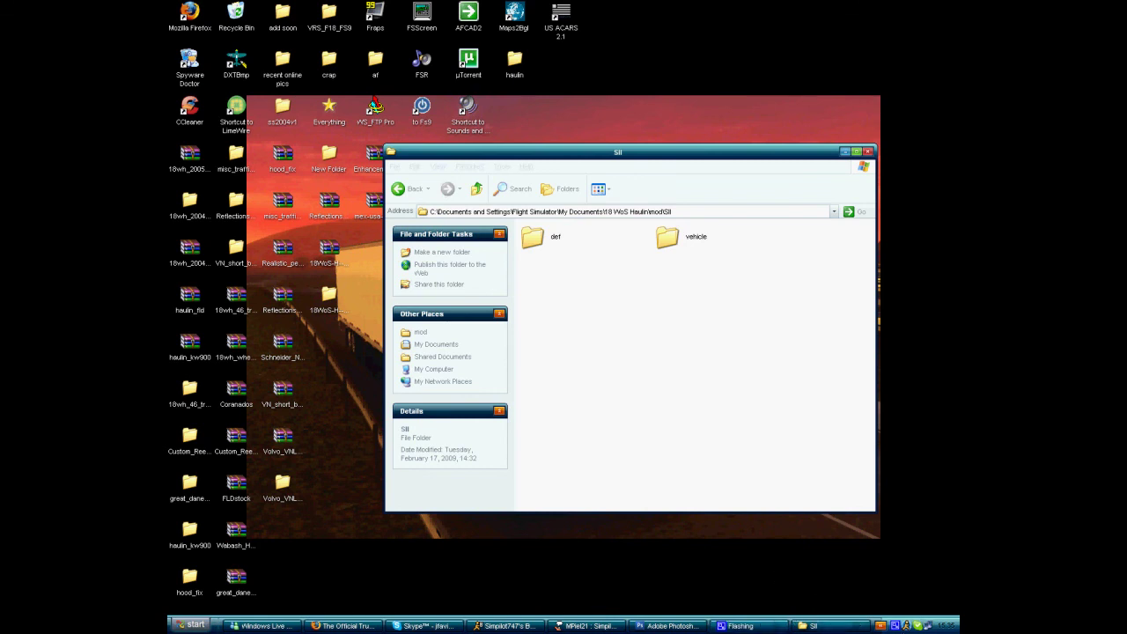
pyautogui.click(897, 625)
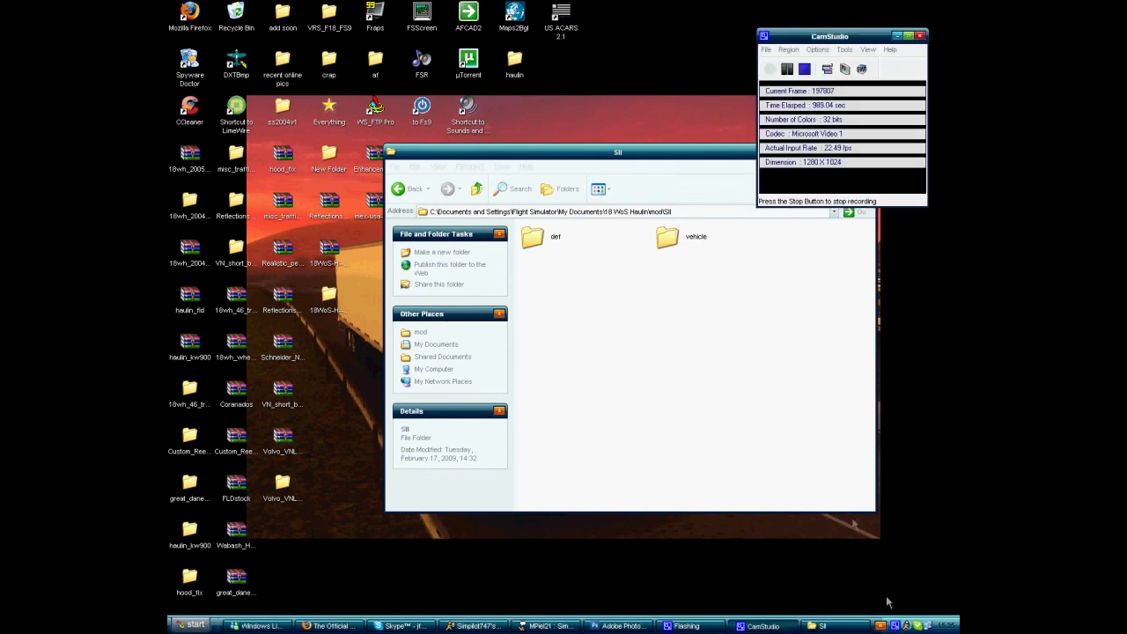